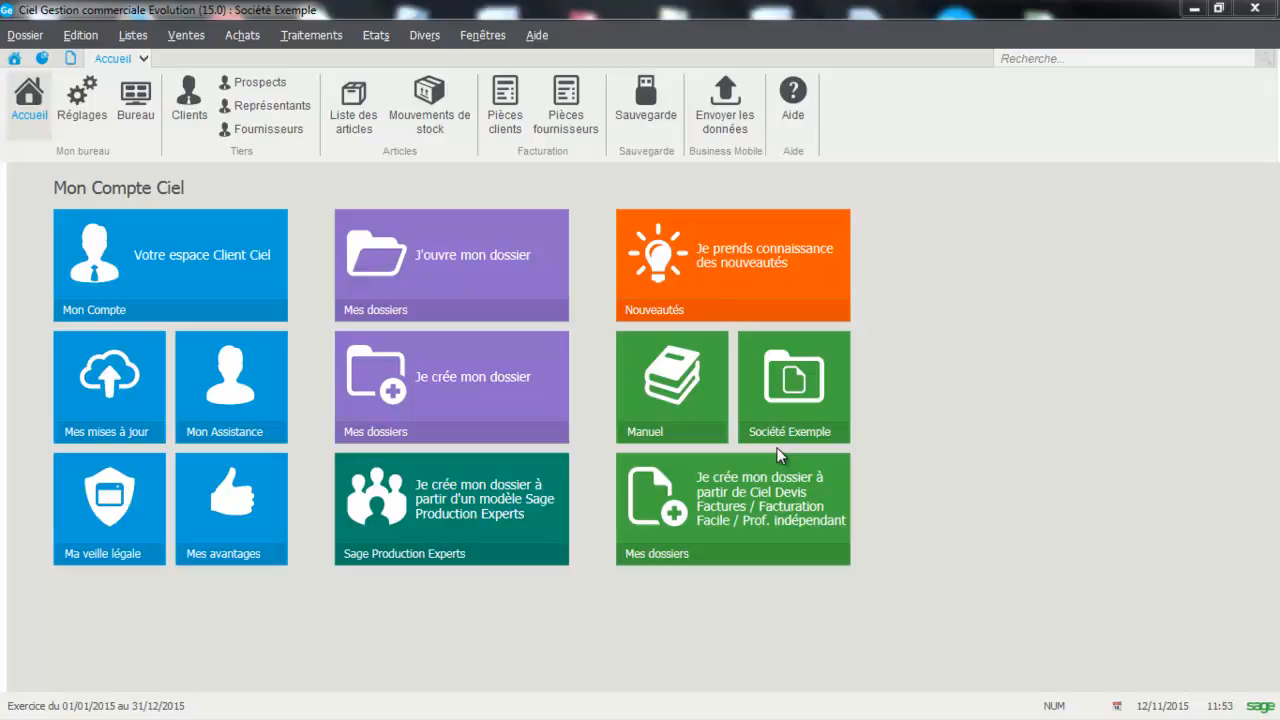
# Step: Open the custom information fields (Infos perso) of the "Pièces clients" file
pyautogui.click(121, 34)
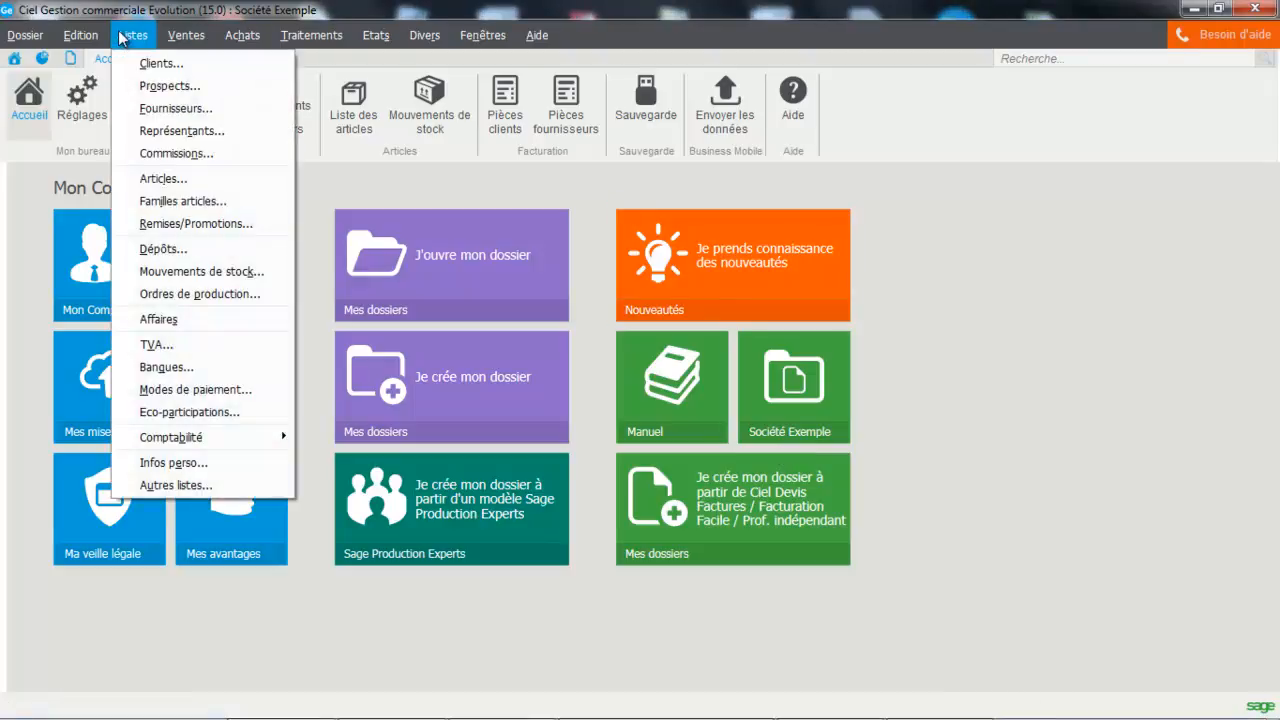
pyautogui.click(148, 465)
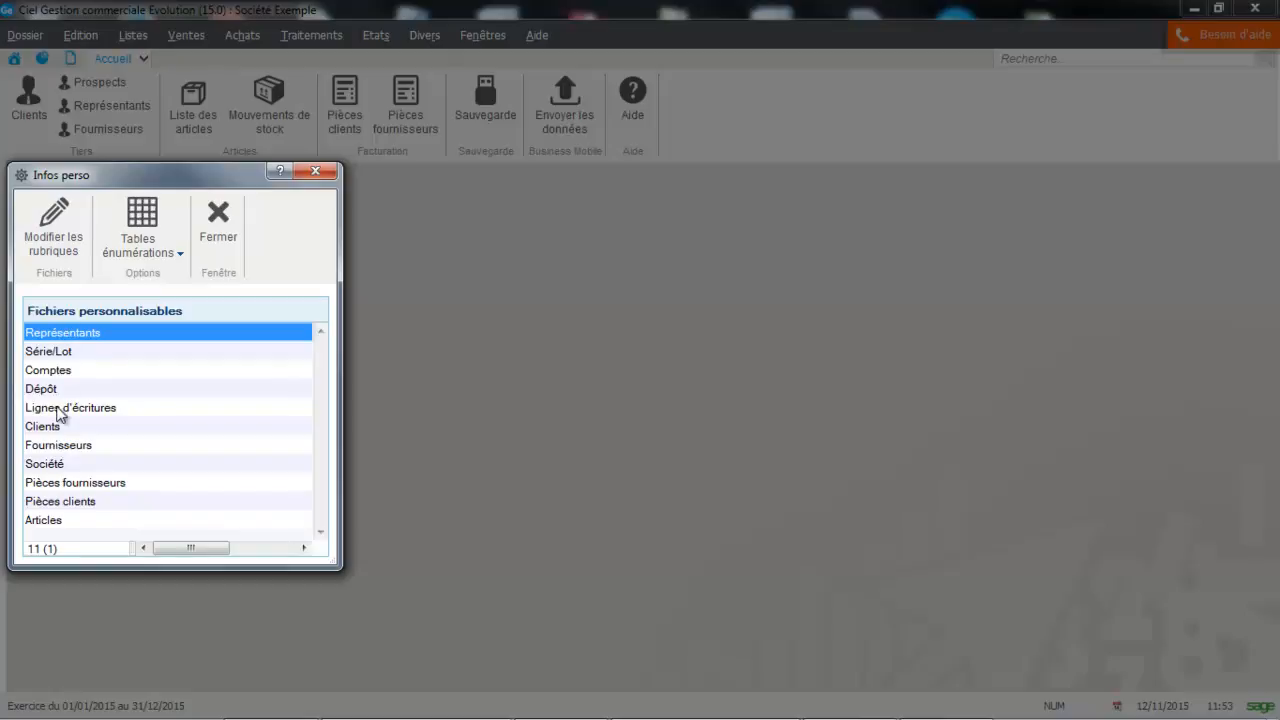
pyautogui.click(70, 502)
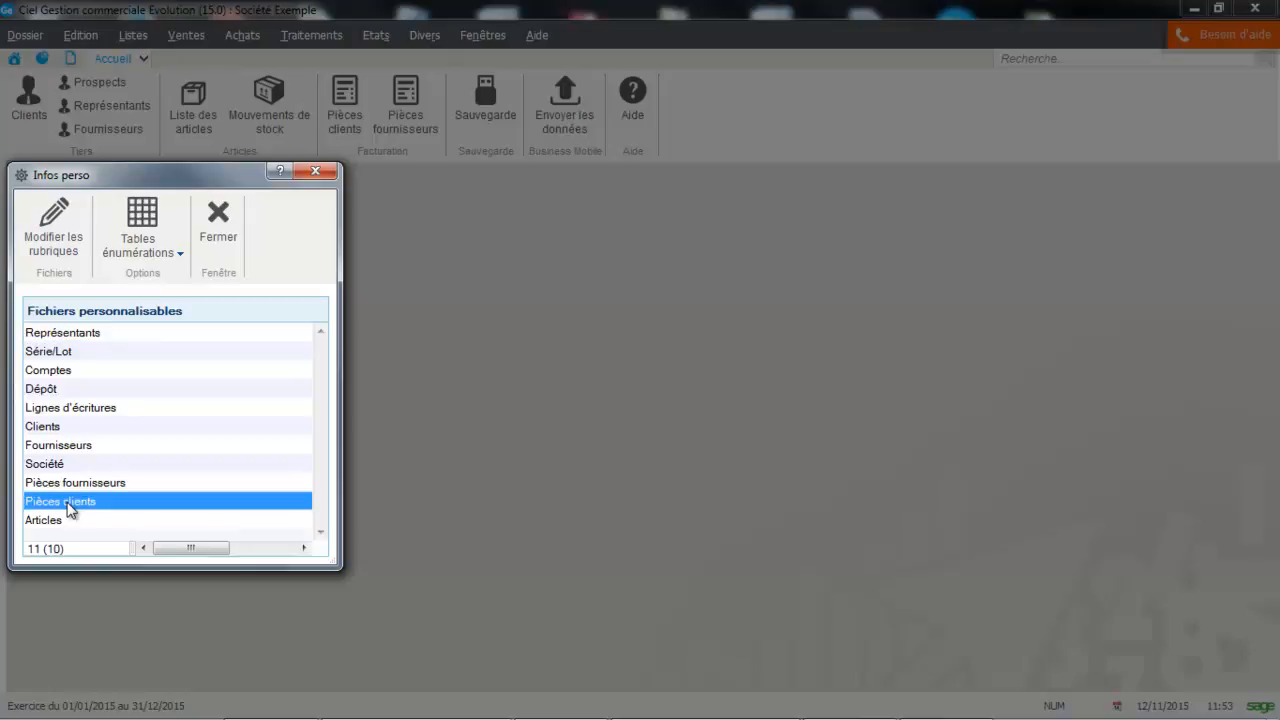
pyautogui.doubleClick(70, 504)
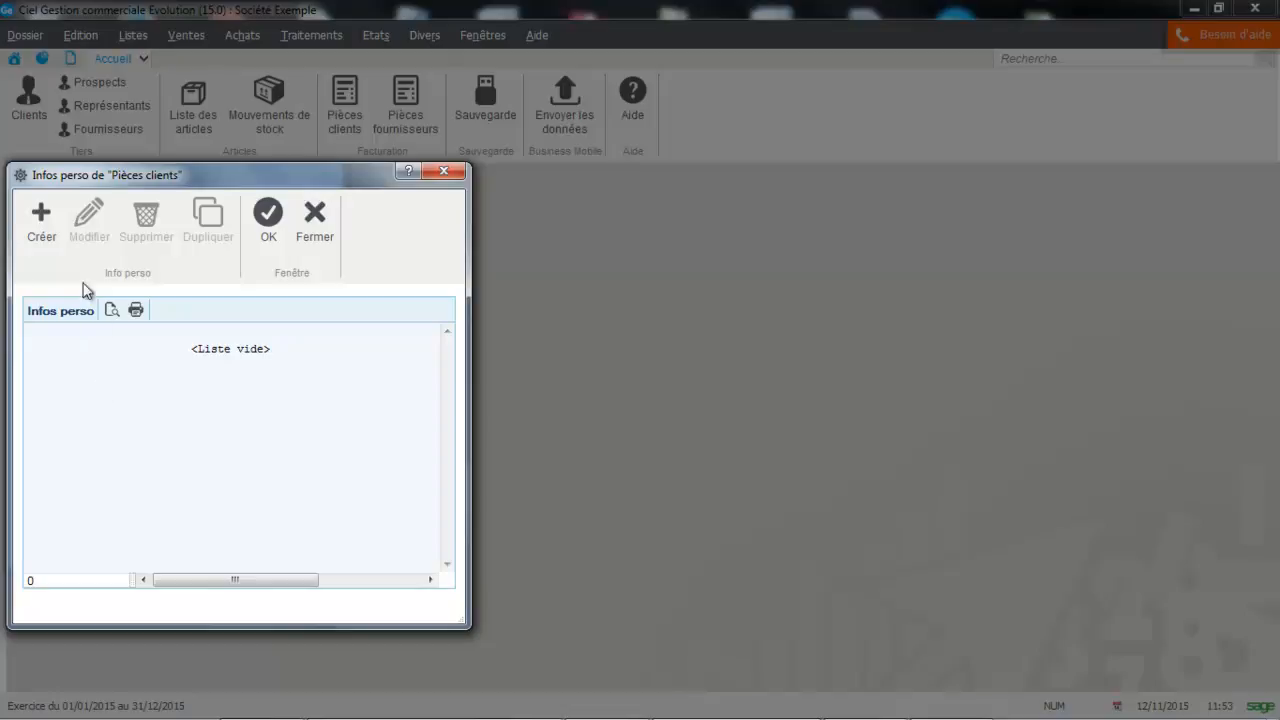
# Step: Create a custom field named "N° intervention" of type Texte with a length of 10 characters
pyautogui.click(41, 230)
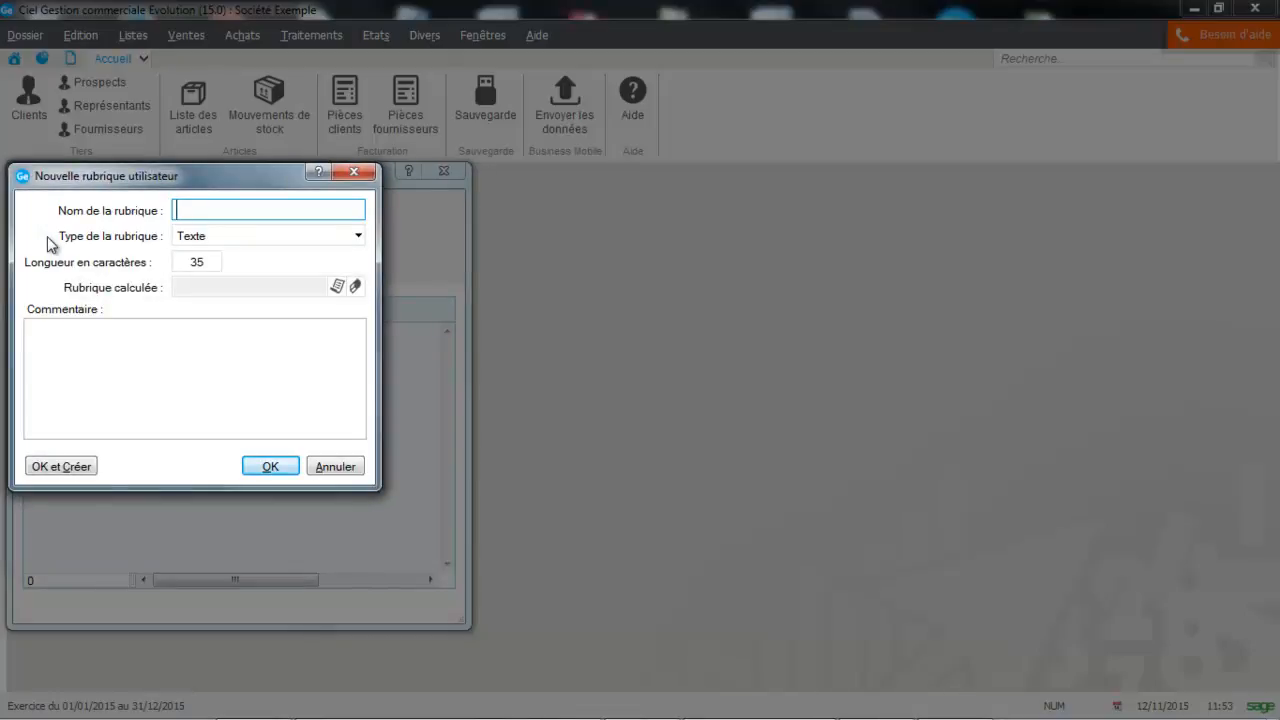
pyautogui.write('N° intervention')
pyautogui.click(220, 237)
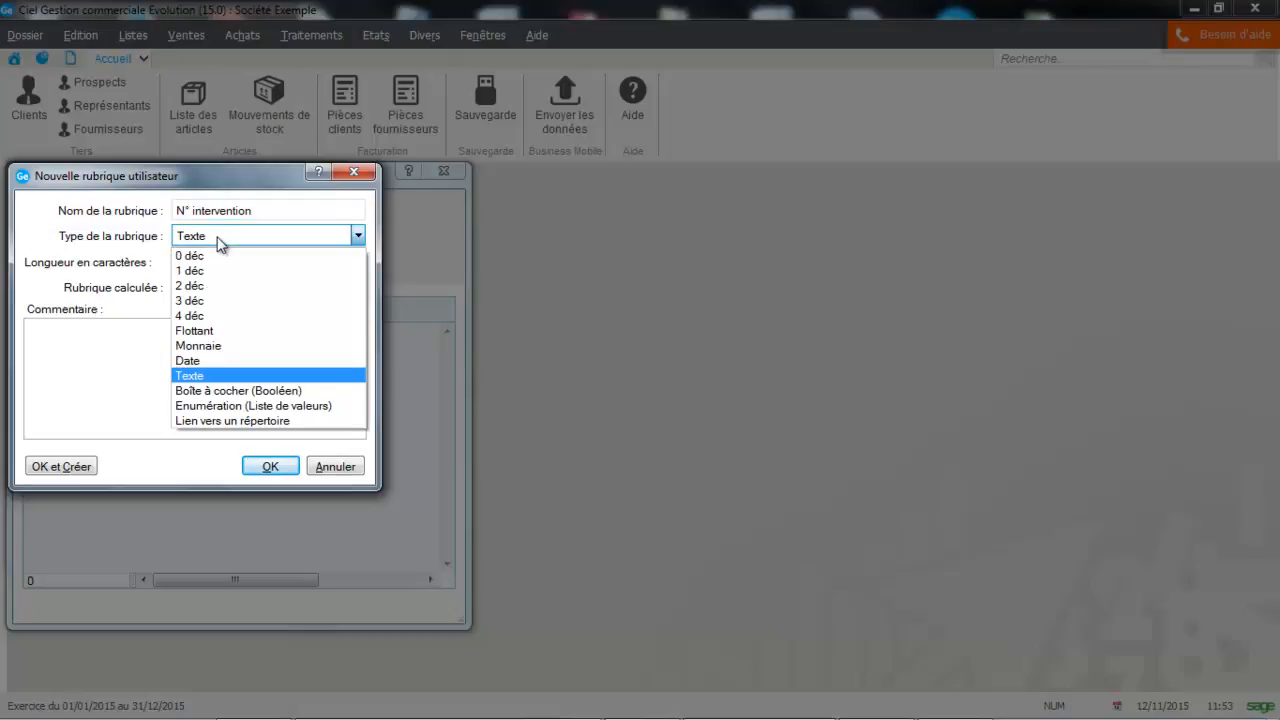
pyautogui.click(201, 376)
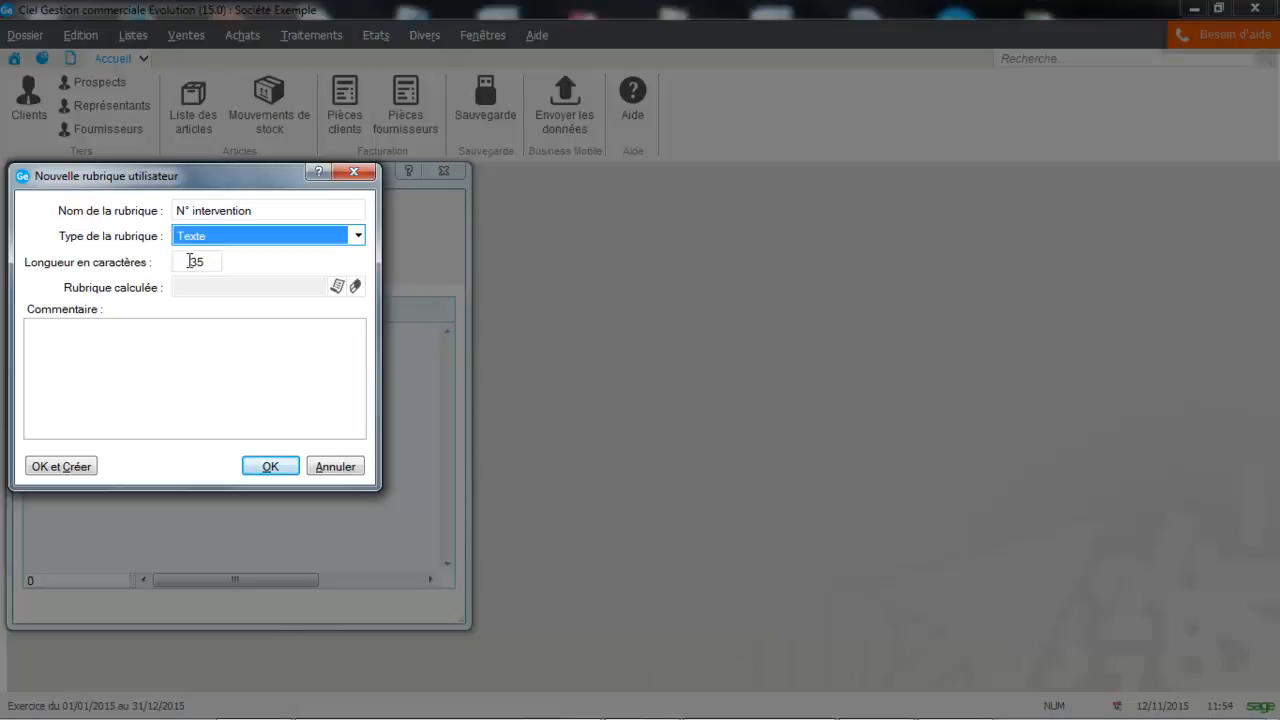
pyautogui.moveTo(190, 261); pyautogui.dragTo(225, 265)
pyautogui.press('BackSpace')
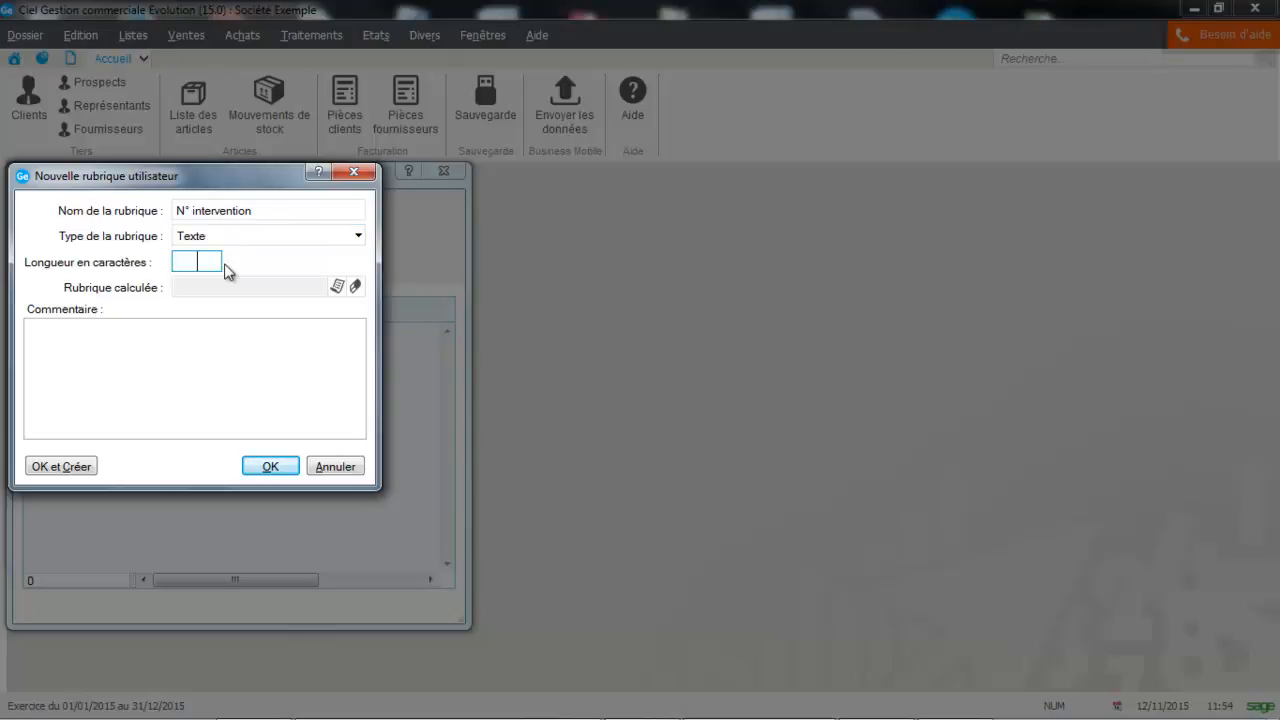
pyautogui.press('capslock')
pyautogui.write('10')
pyautogui.press('Tab')
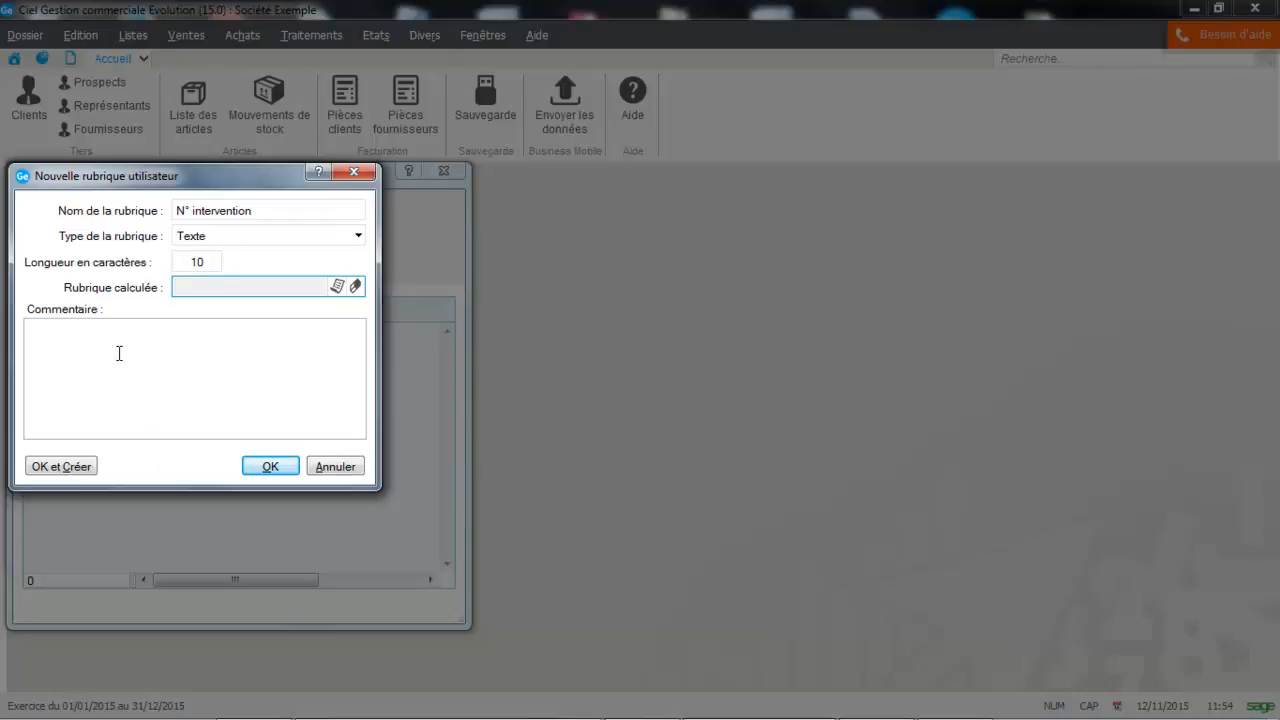
pyautogui.click(270, 467)
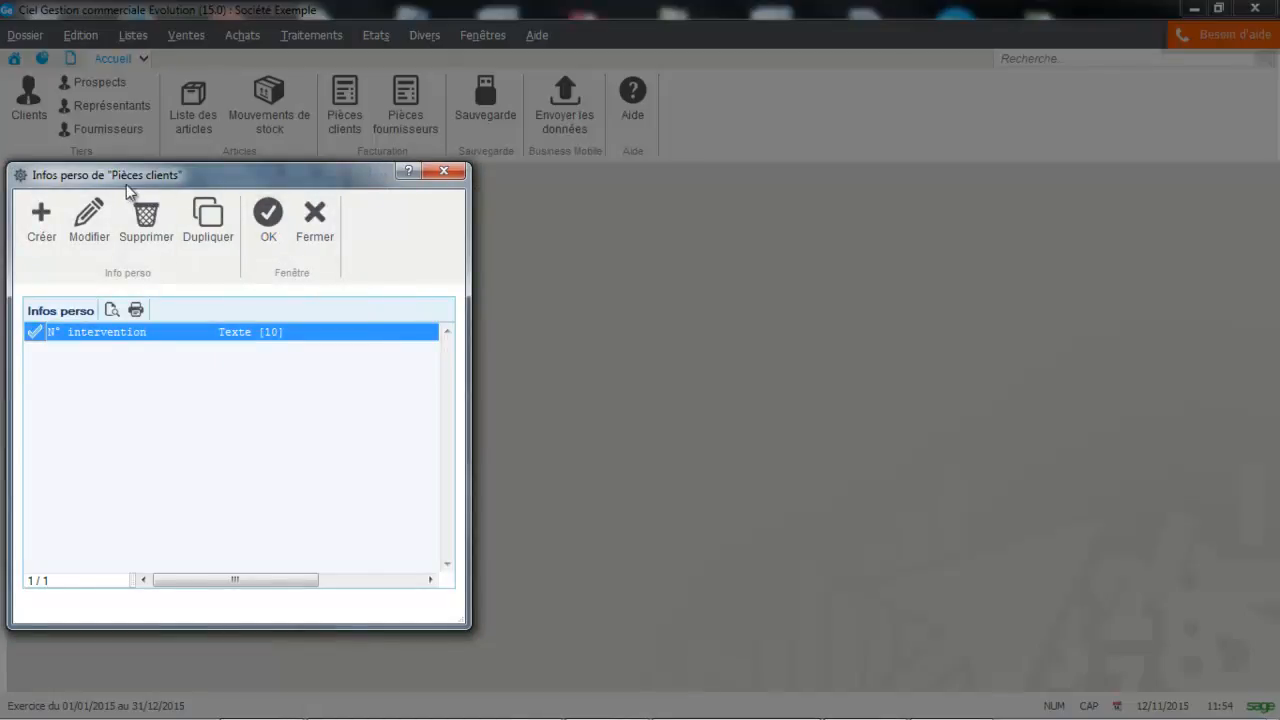
# Step: Save the custom field list, accept updating the Pièces clients file, and close the custom information window
pyautogui.click(251, 223)
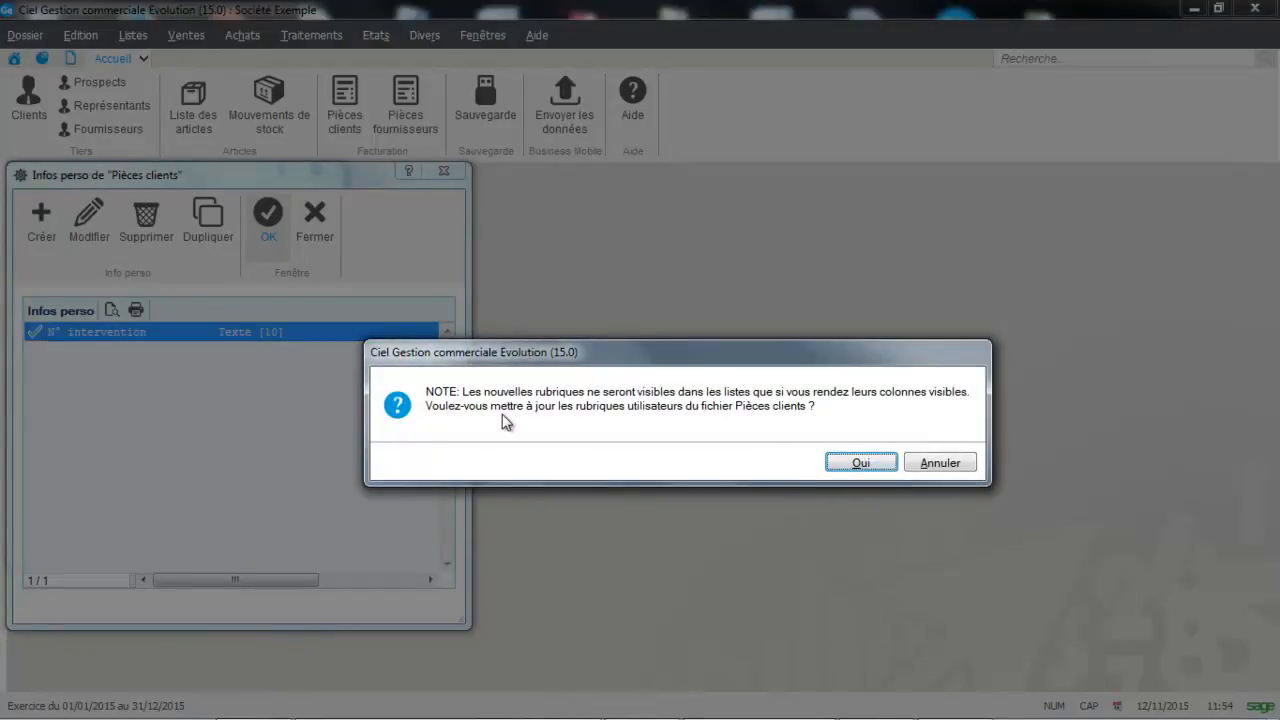
pyautogui.click(857, 466)
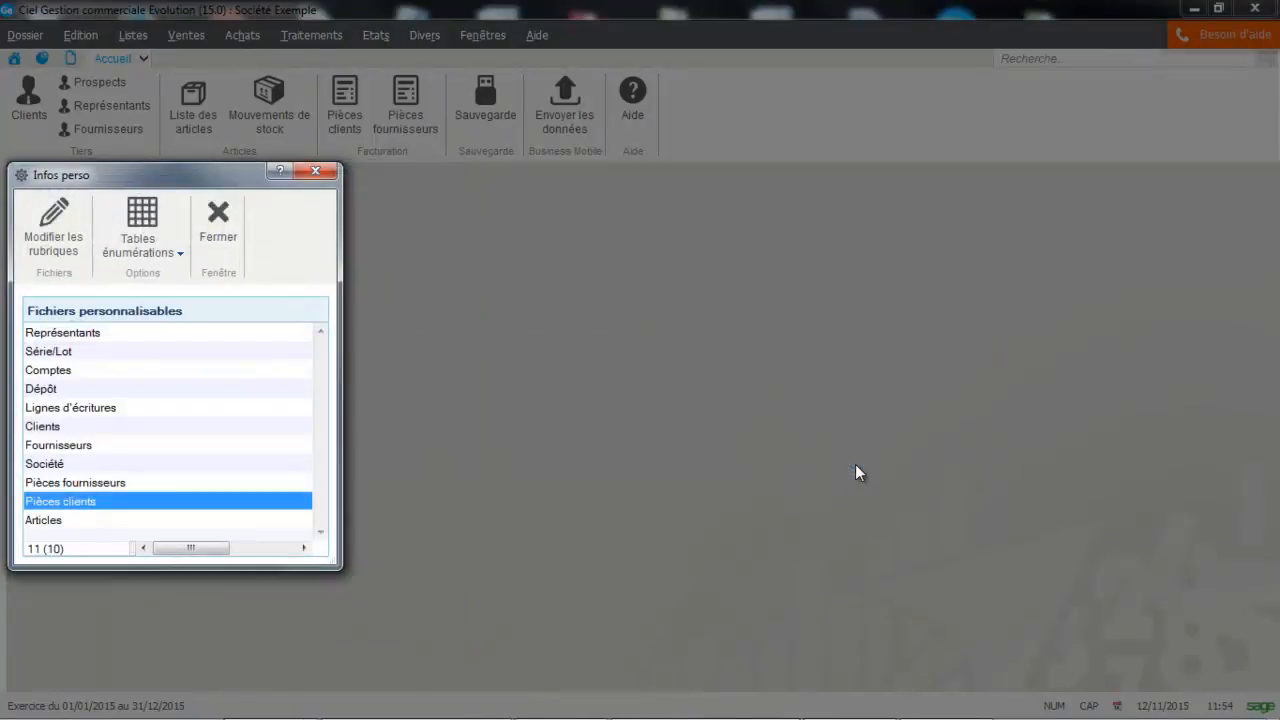
pyautogui.click(315, 171)
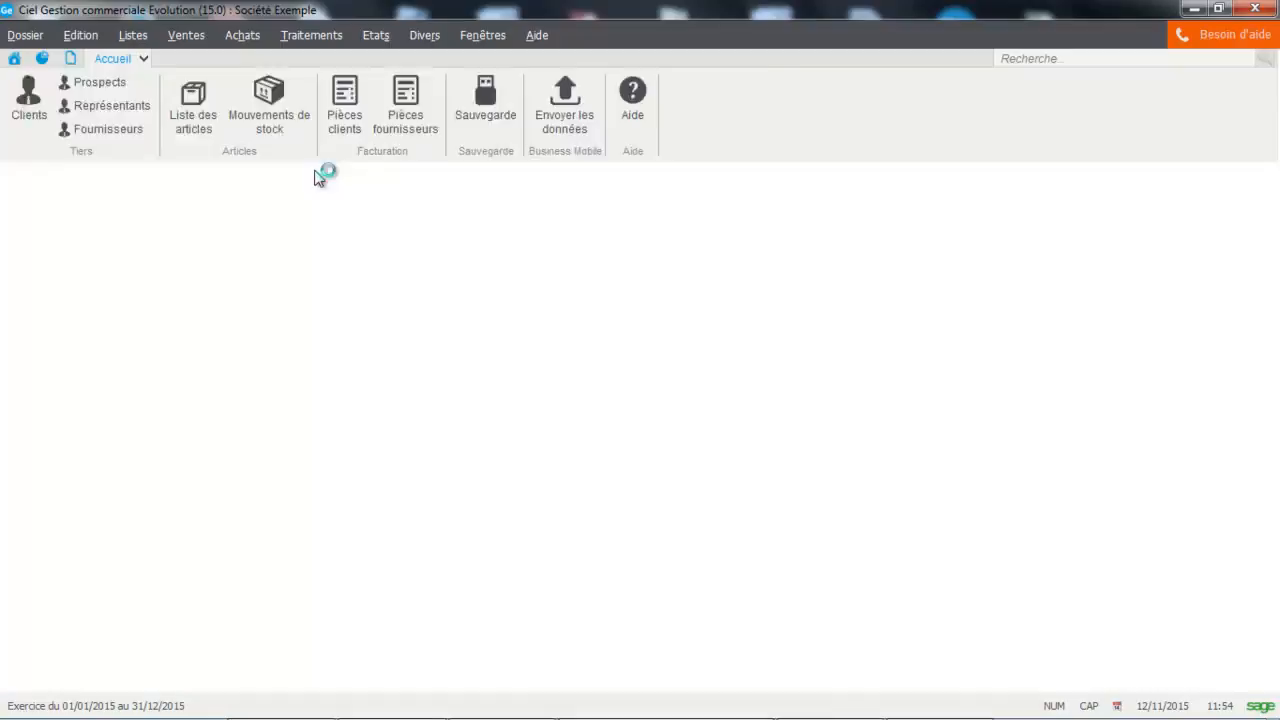
# Step: Create a new sales invoice for the client INFO DEBUTANT
pyautogui.click(187, 38)
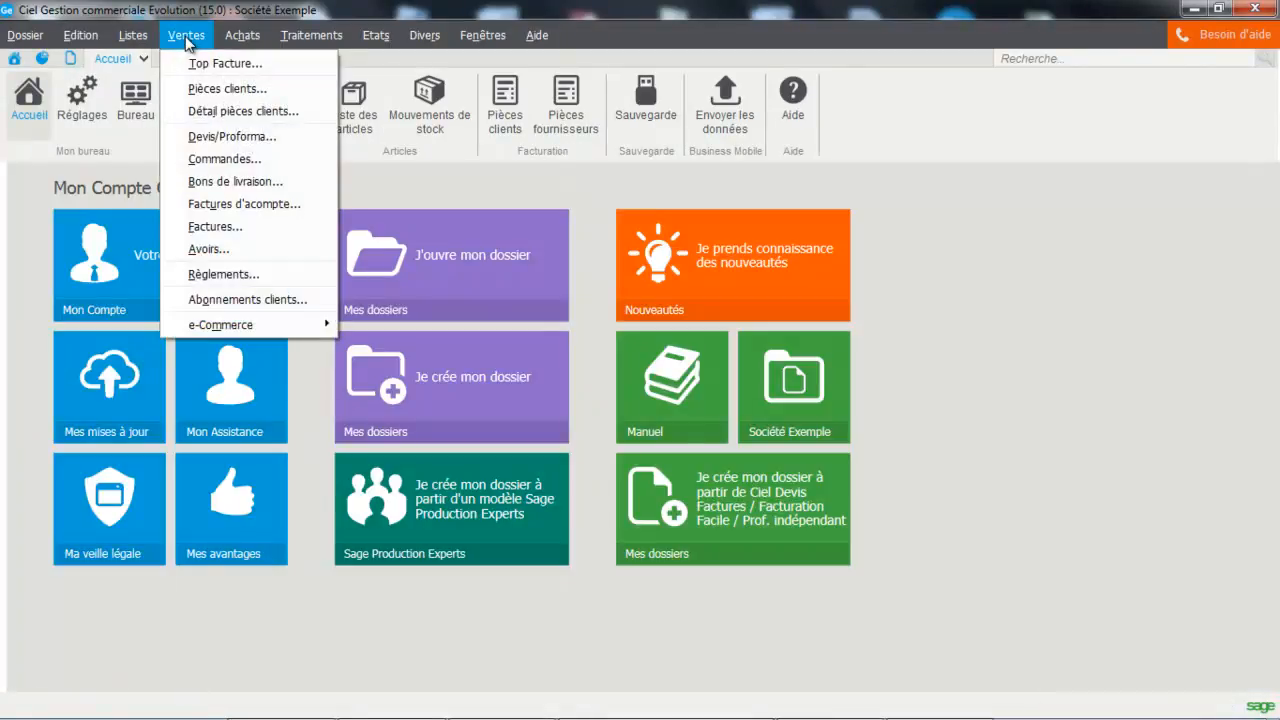
pyautogui.click(213, 226)
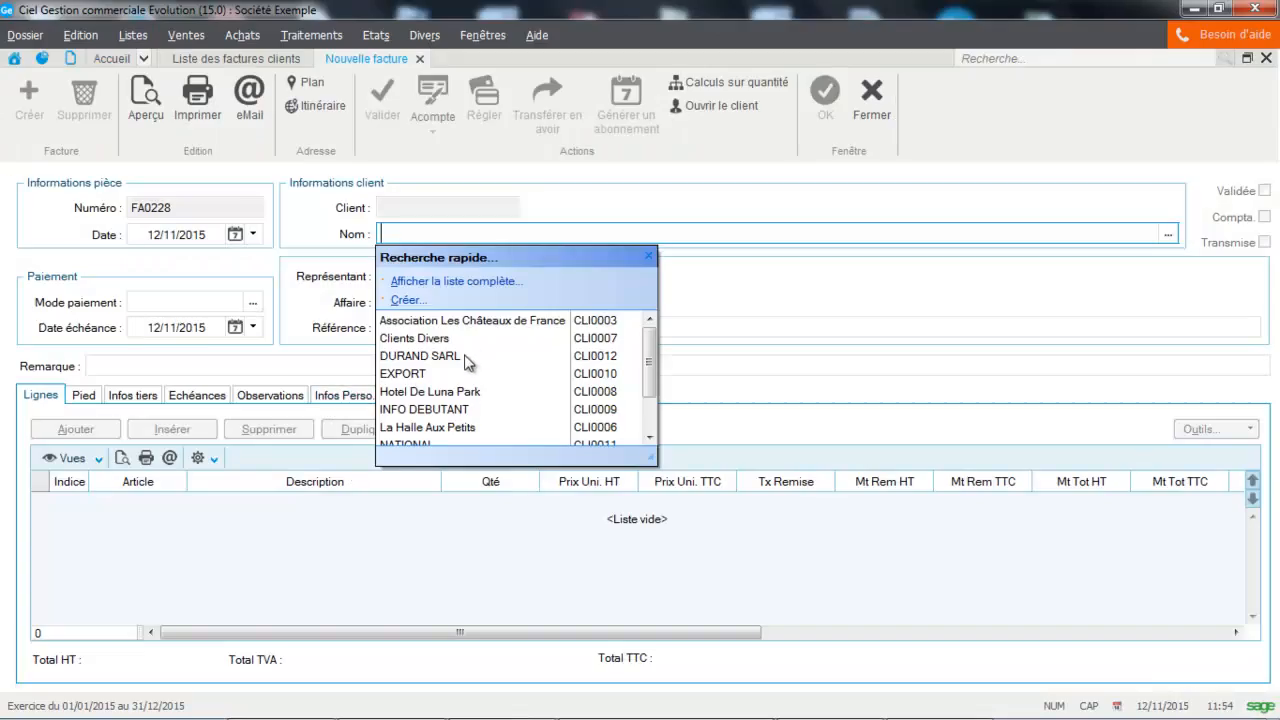
pyautogui.click(428, 410)
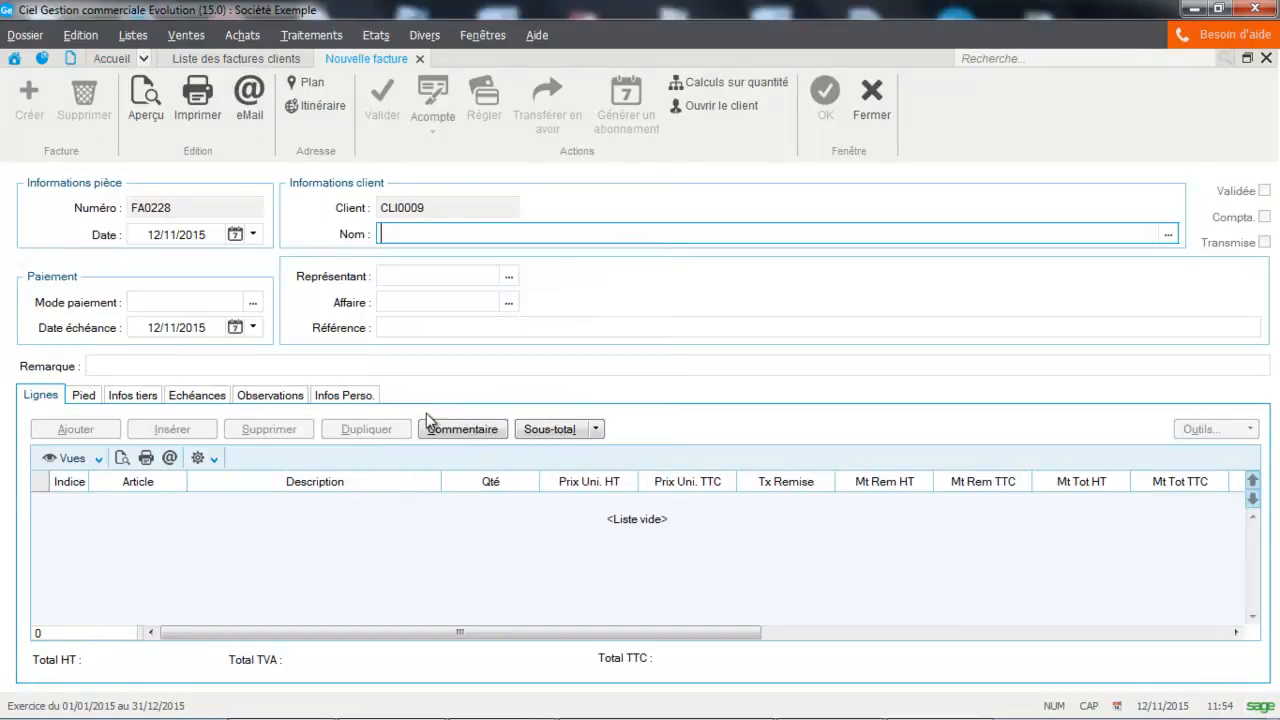
# Step: Add the article Ciel Compta (ART0010) as the first invoice line, accepting the insufficient stock
pyautogui.click(130, 501)
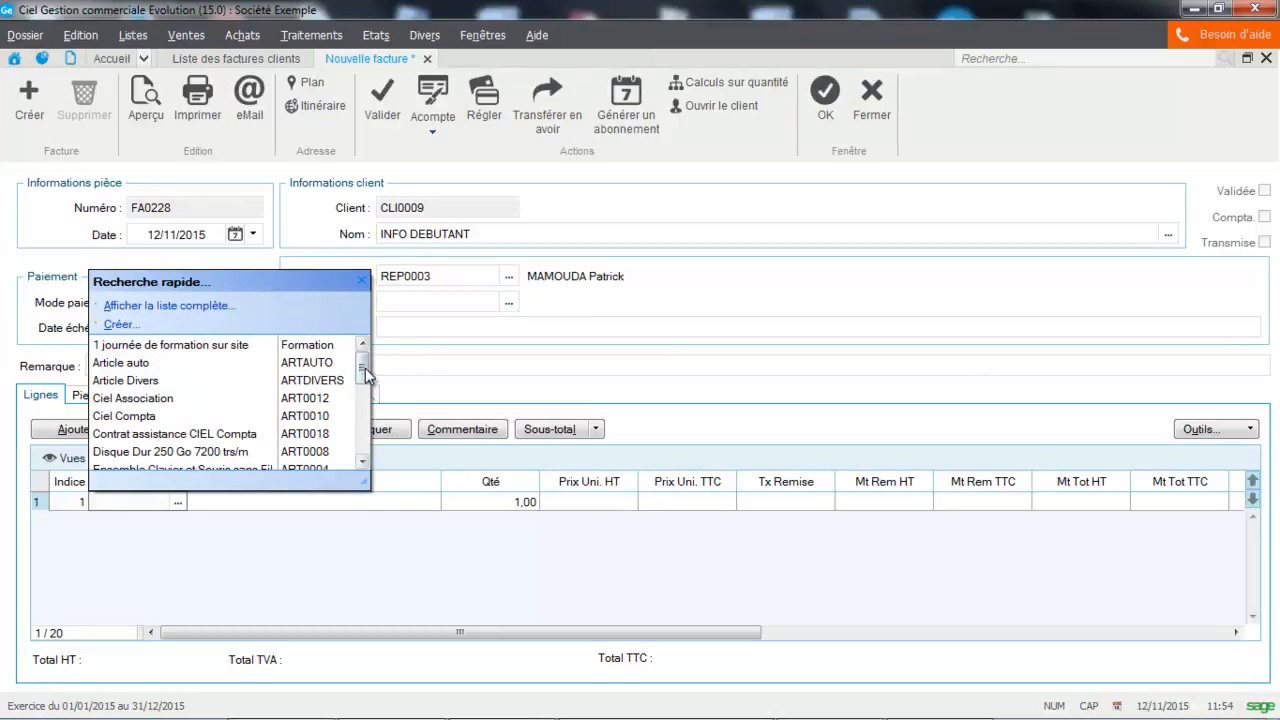
pyautogui.click(158, 418)
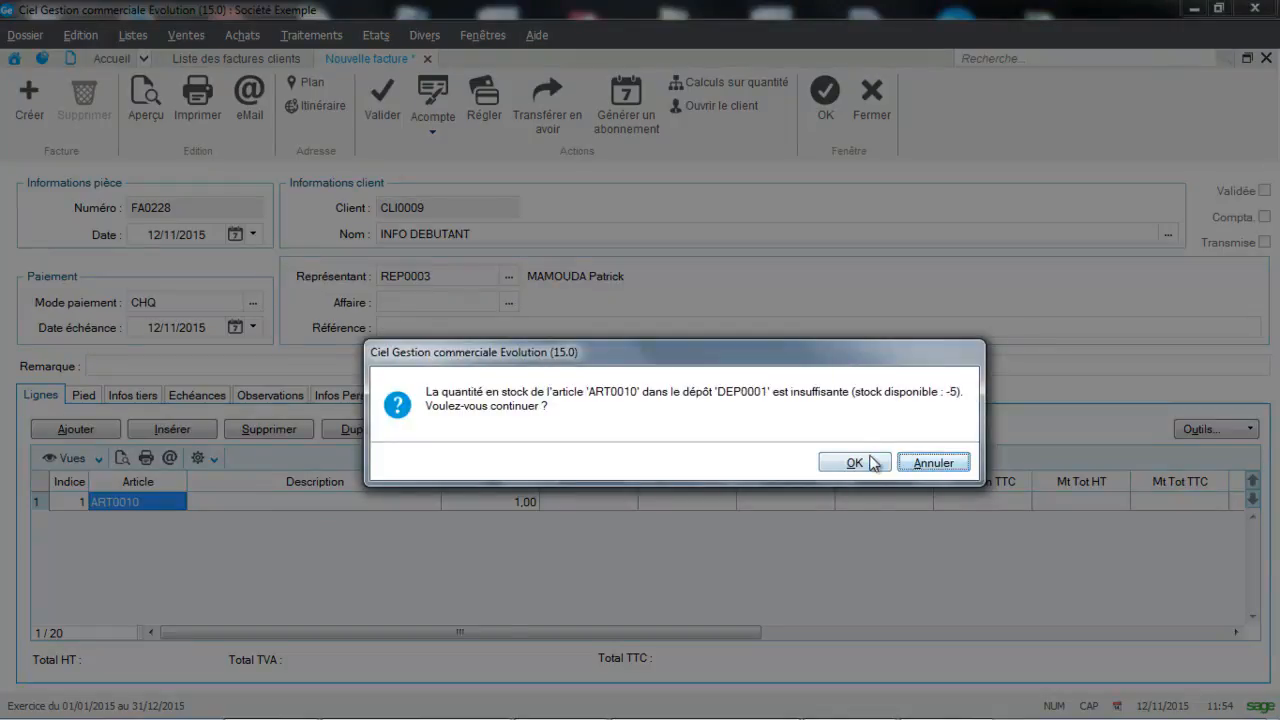
pyautogui.click(868, 460)
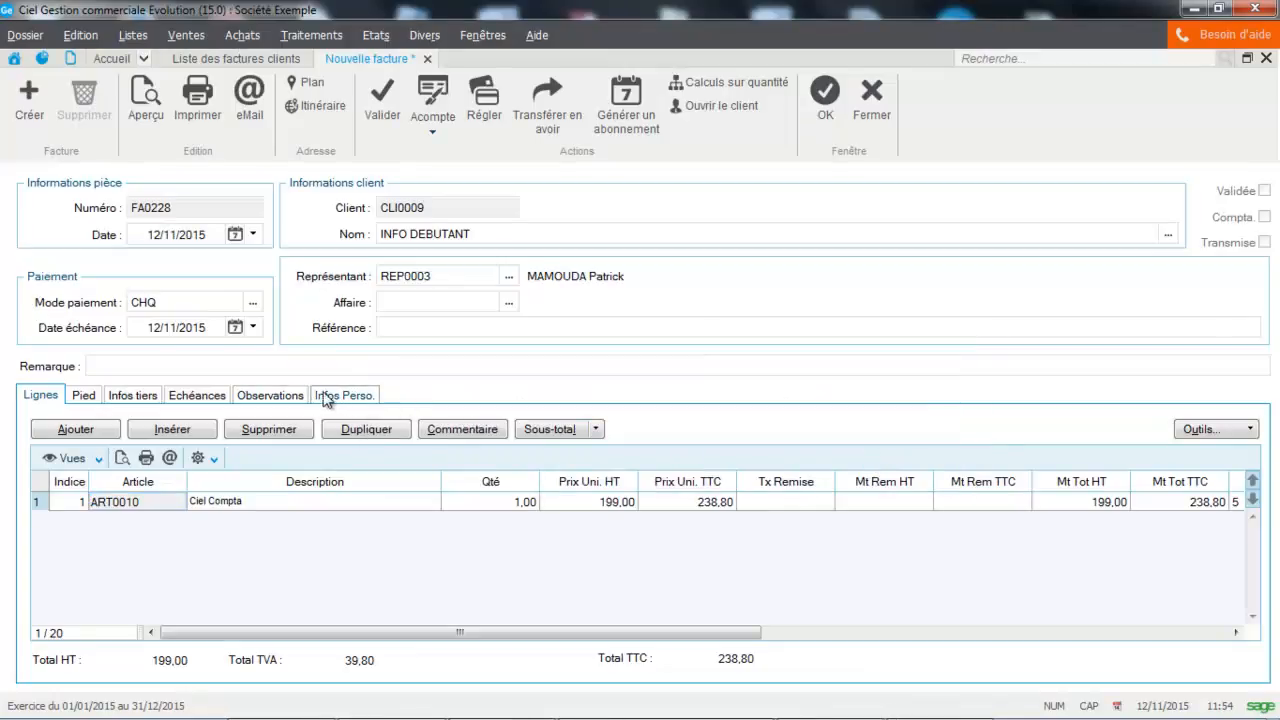
# Step: Enter 1234567 as the invoice's N° intervention custom value and save the invoice, postponing validation, printing and emailing
pyautogui.click(335, 398)
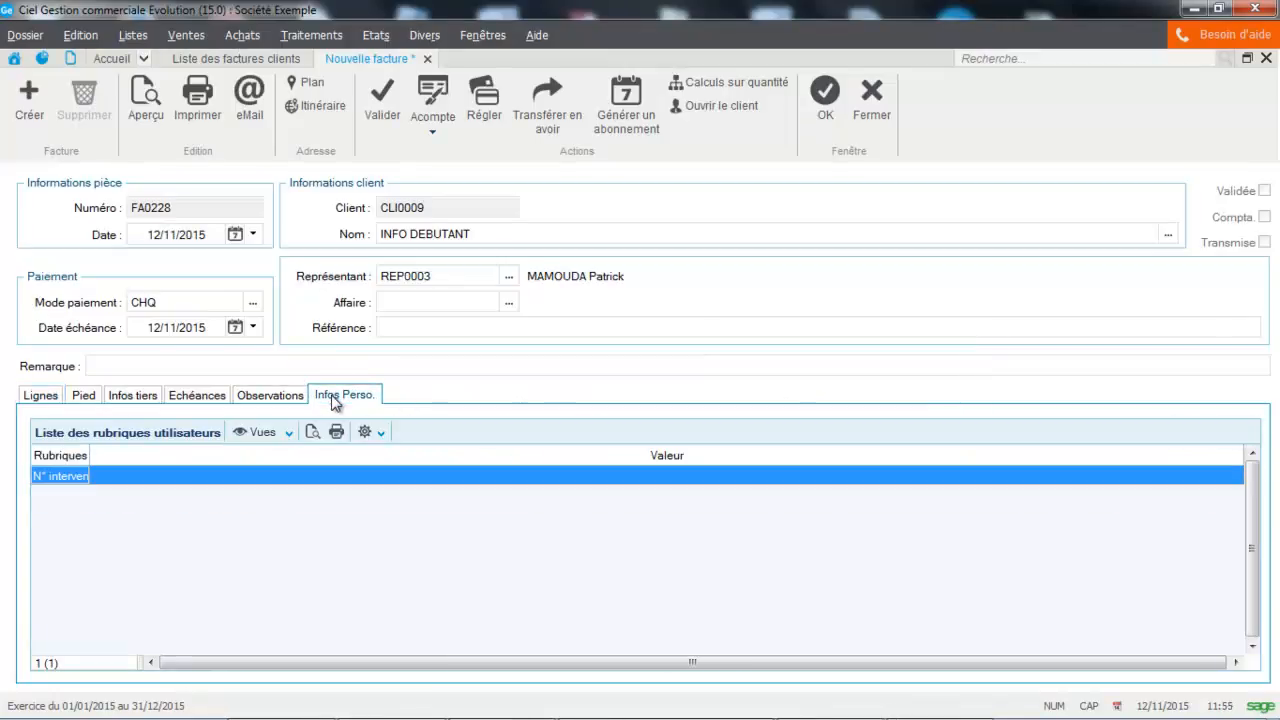
pyautogui.click(191, 476)
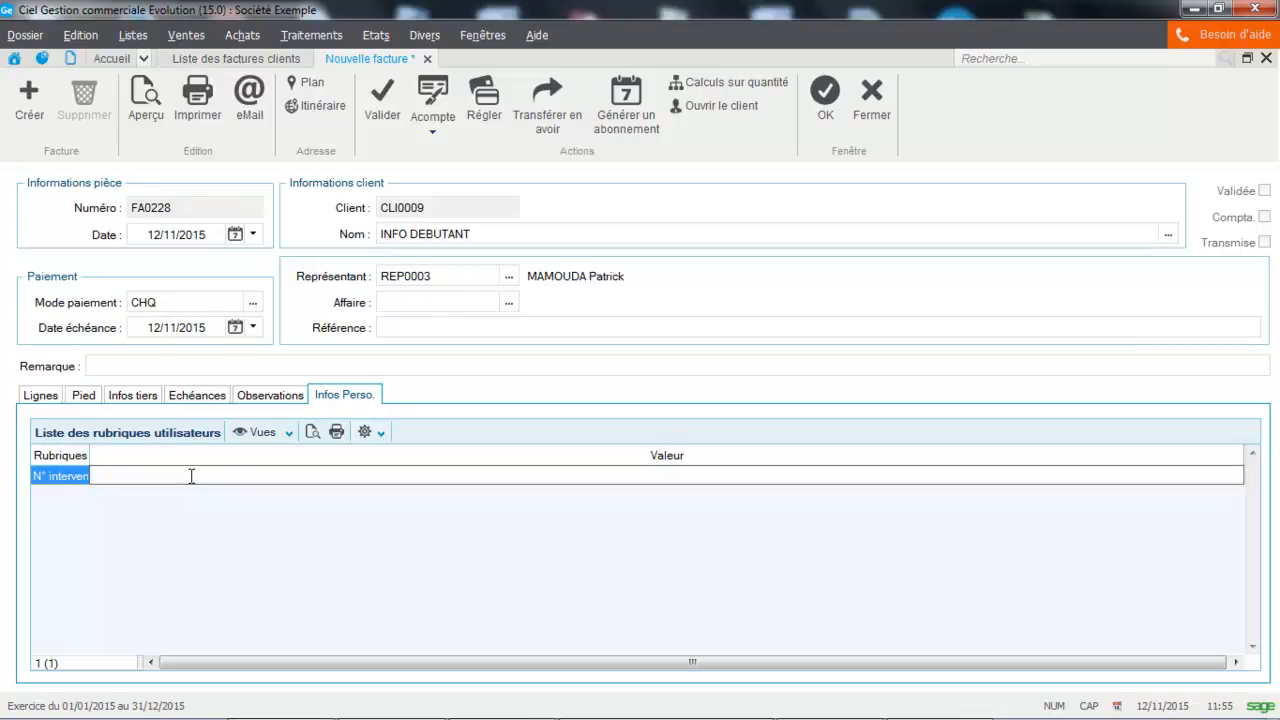
pyautogui.press('capslock')
pyautogui.write('&é"\'(-è')
pyautogui.press('BackSpace')
pyautogui.press('BackSpace')
pyautogui.press('BackSpace')
pyautogui.press('BackSpace')
pyautogui.press('BackSpace')
pyautogui.press('BackSpace')
pyautogui.press('BackSpace')
pyautogui.press('capslock')
pyautogui.write('1234567')
pyautogui.click(198, 532)
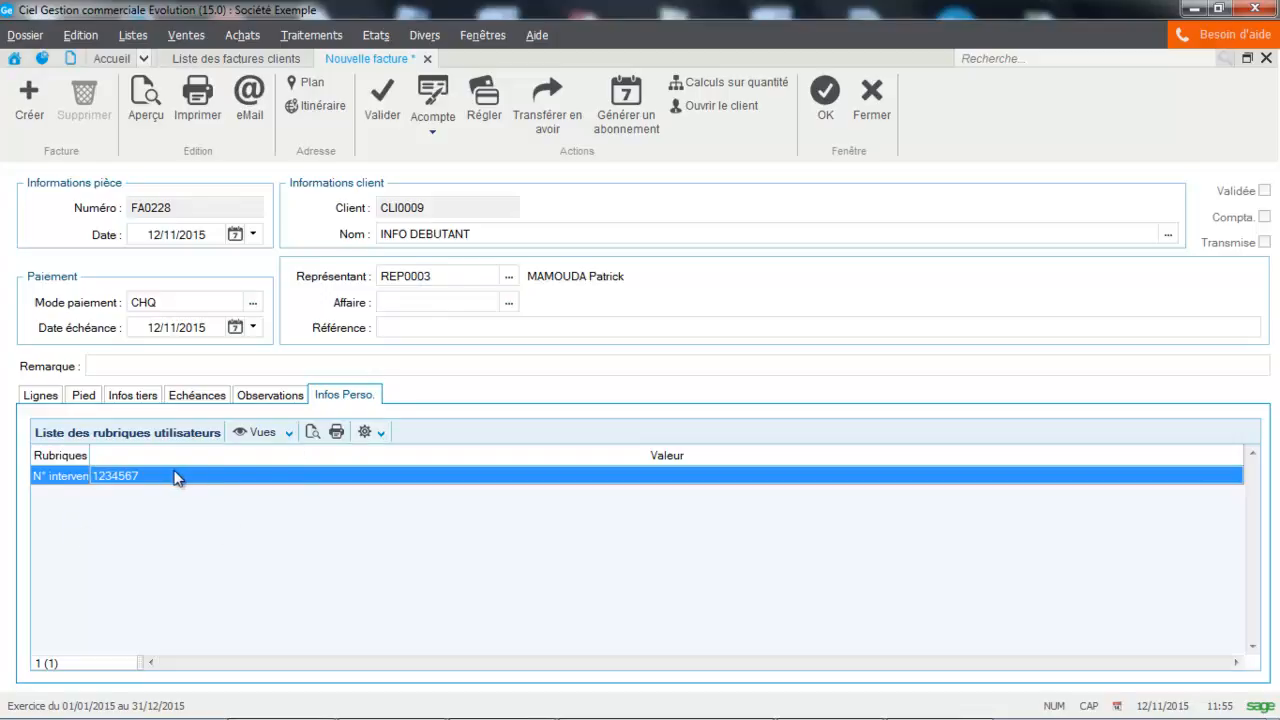
pyautogui.click(822, 104)
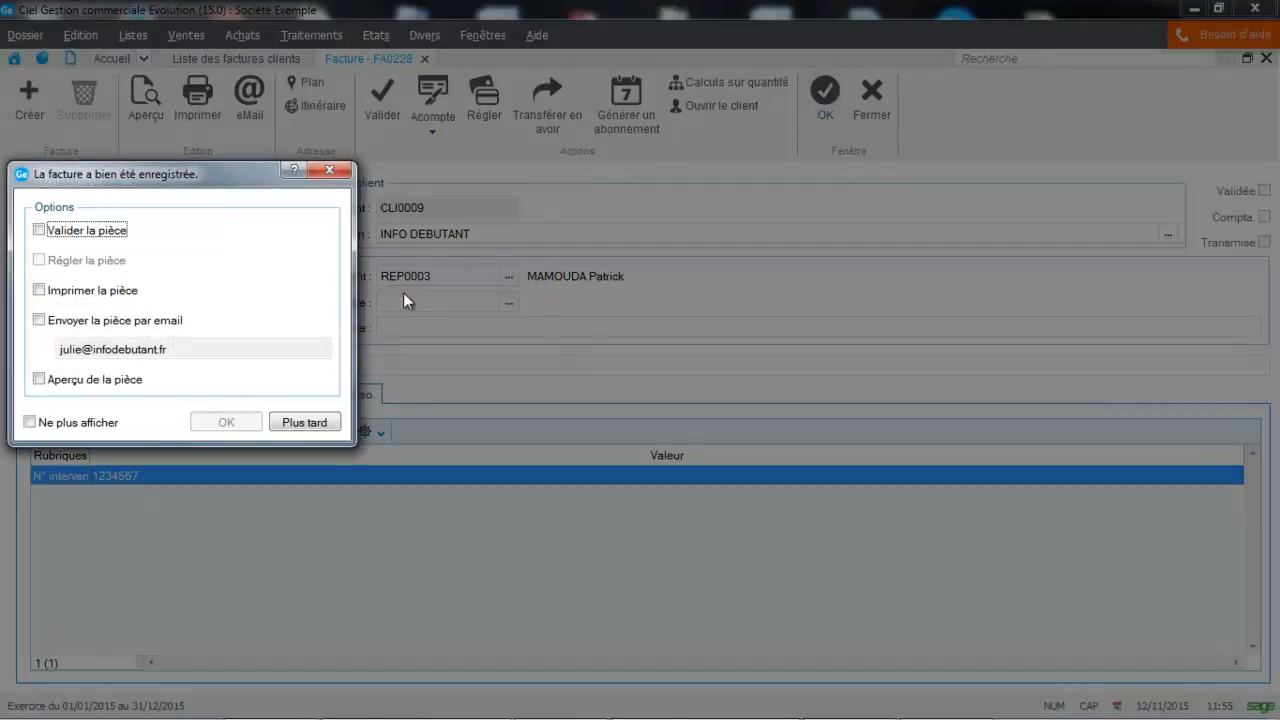
pyautogui.click(318, 428)
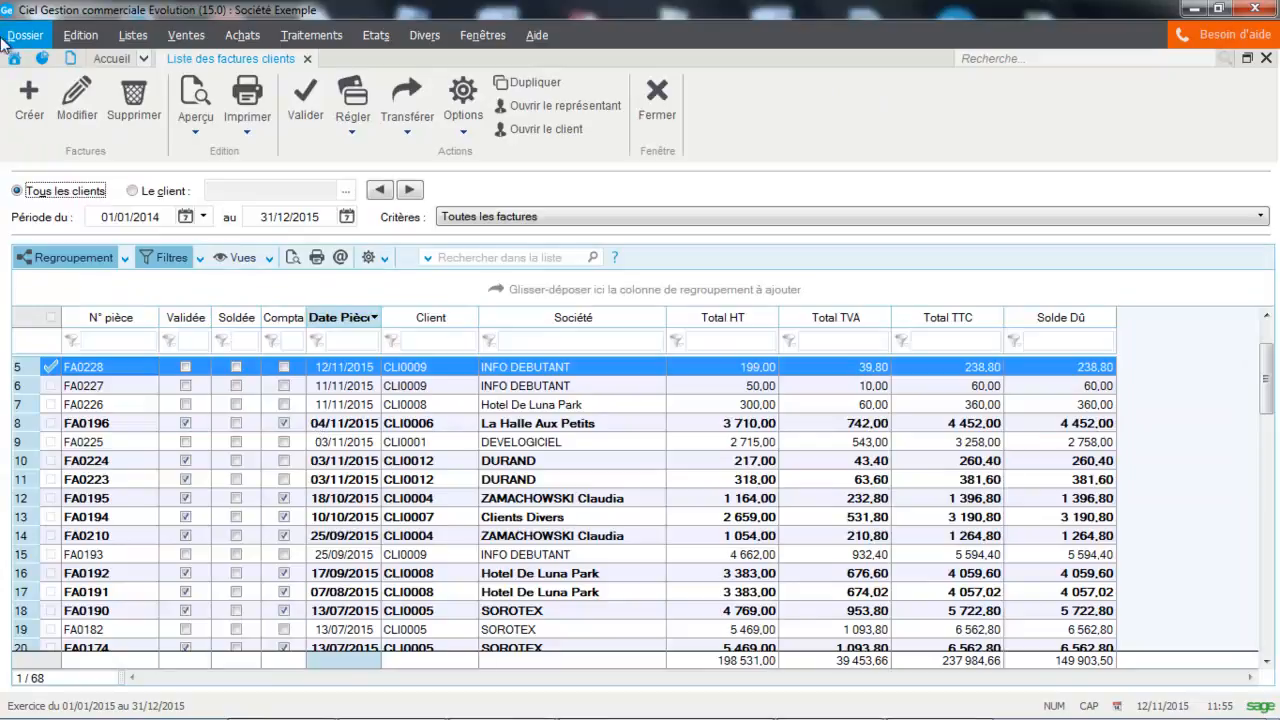
# Step: Open the list of configurable reports and show the "Dessin pièces clients" family
pyautogui.click(42, 40)
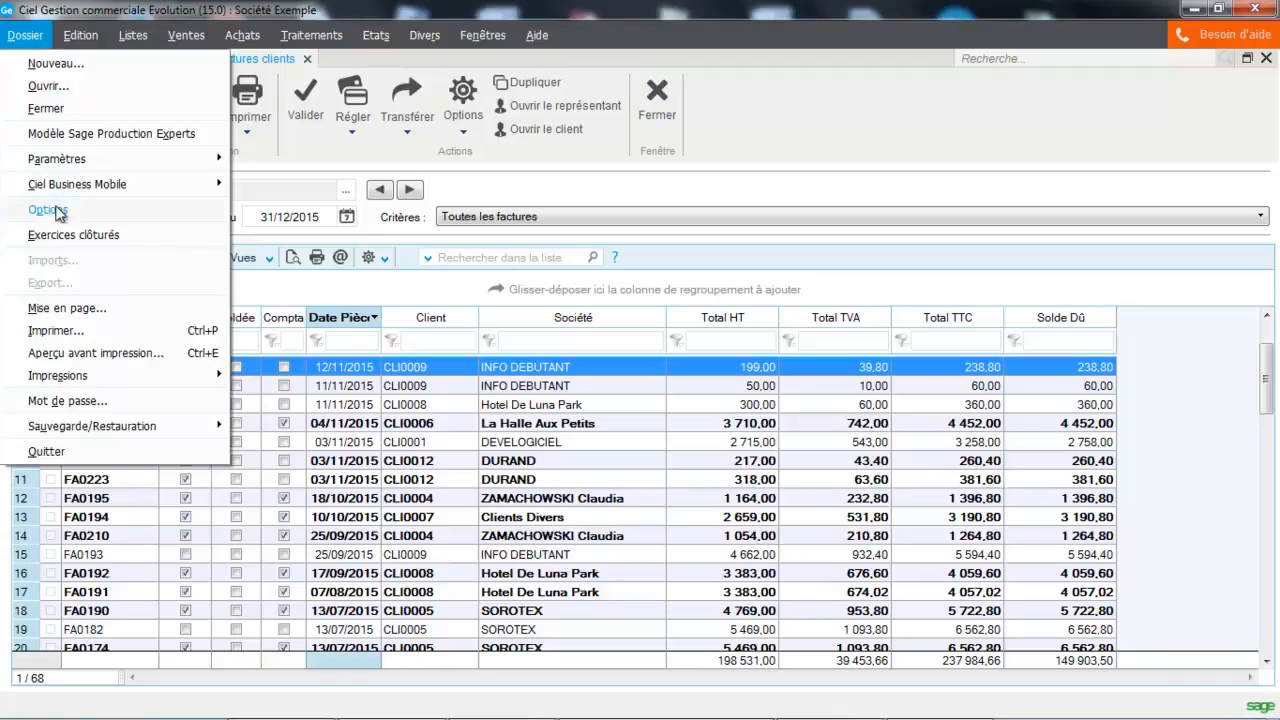
pyautogui.moveTo(70, 209)
pyautogui.click(280, 297)
pyautogui.click(55, 359)
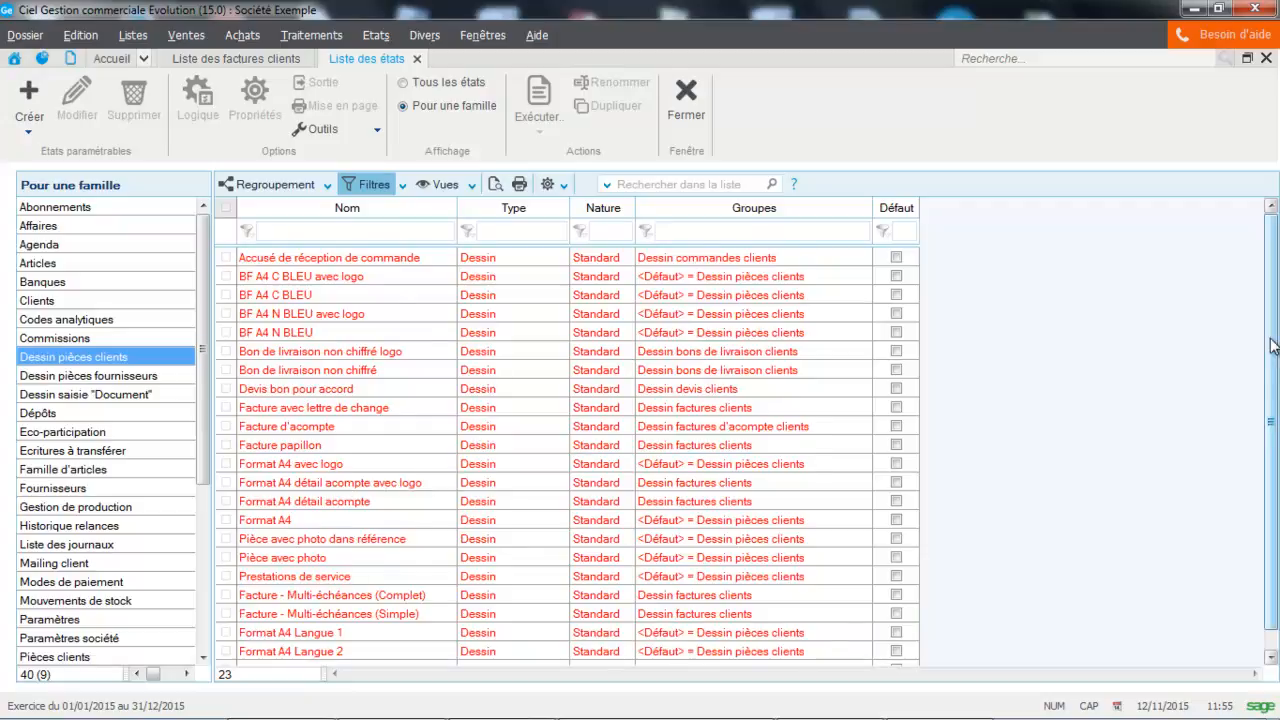
# Step: Duplicate the Format A4 layout under the name "Facture avec intervention" and open the copy for design
pyautogui.scroll(-1, 1270, 406)
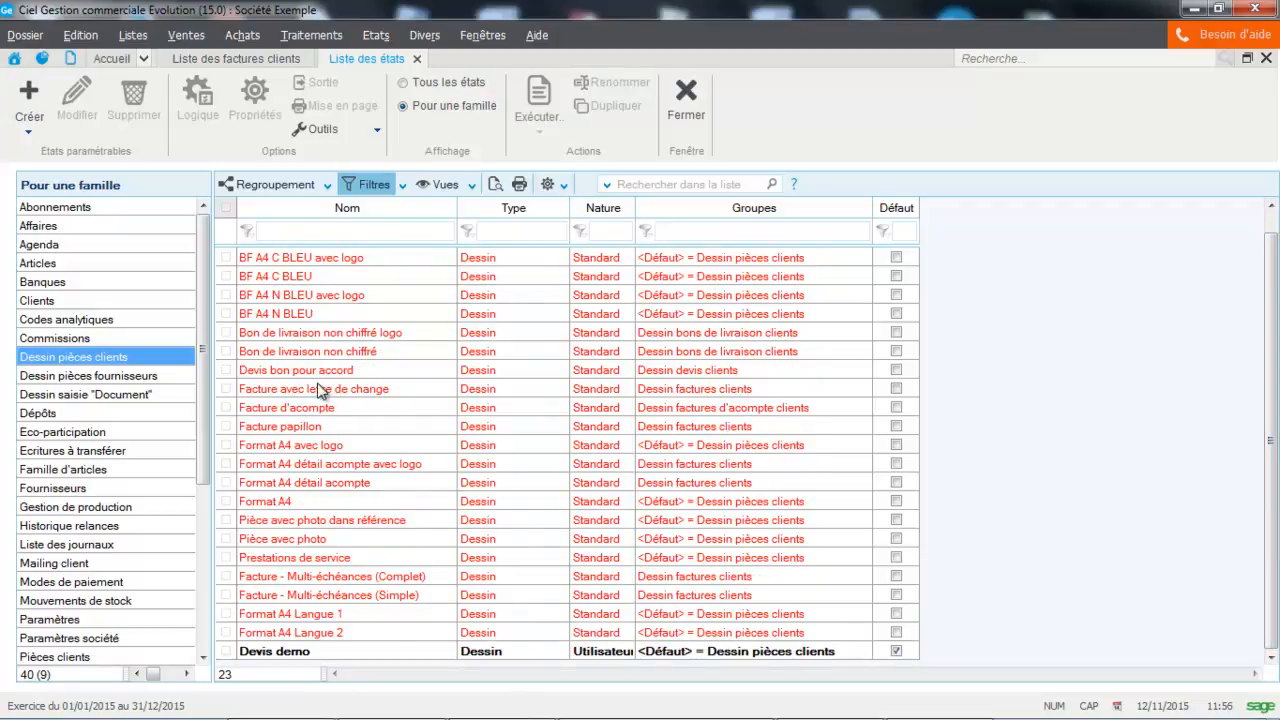
pyautogui.click(284, 503)
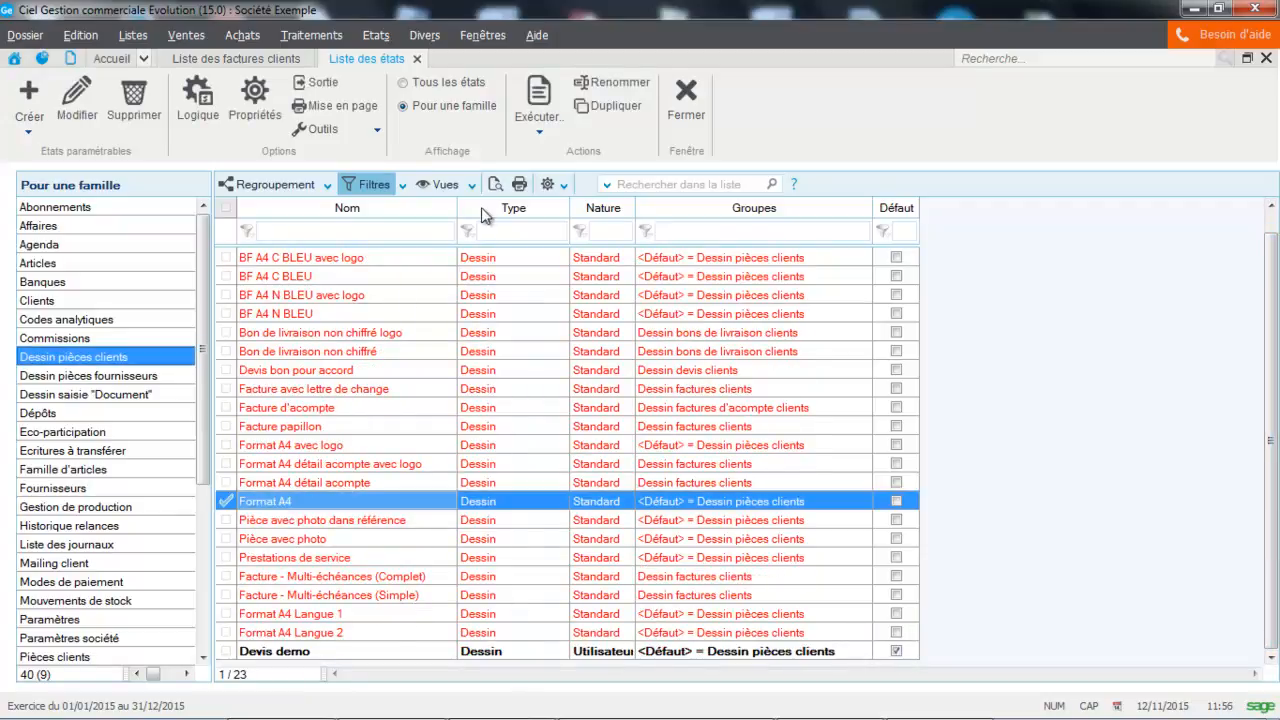
pyautogui.click(613, 108)
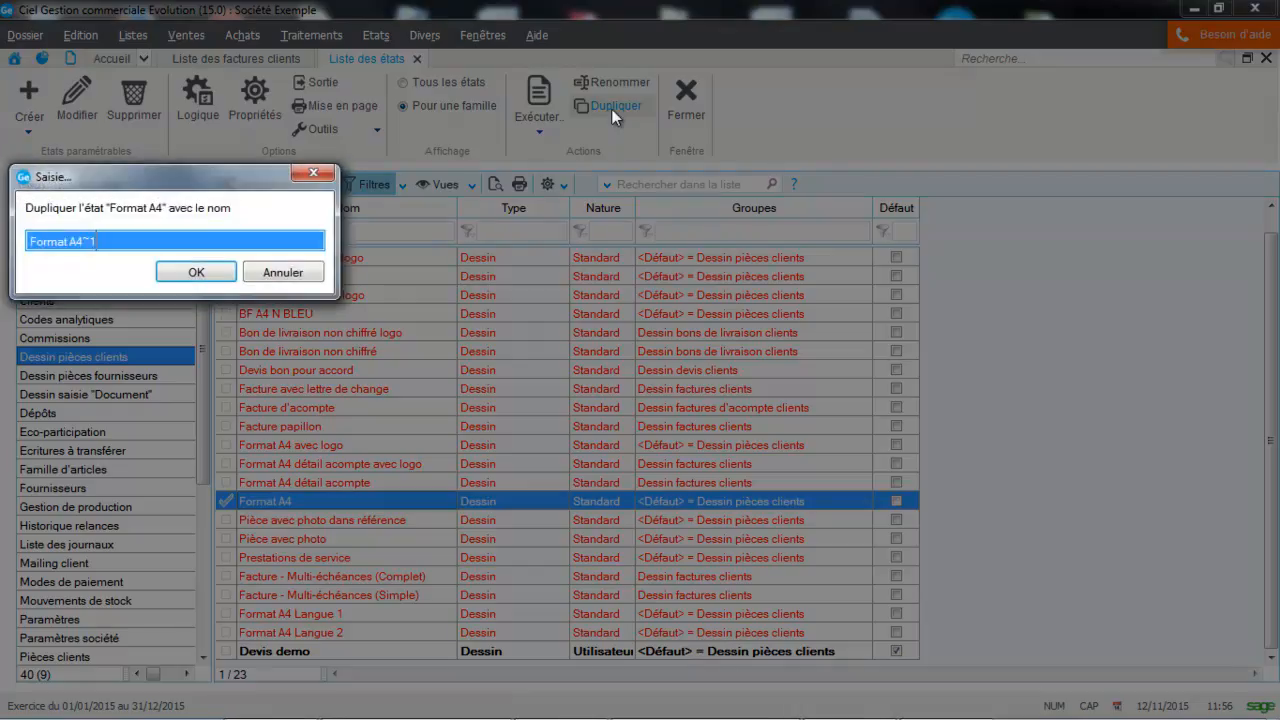
pyautogui.click(229, 243)
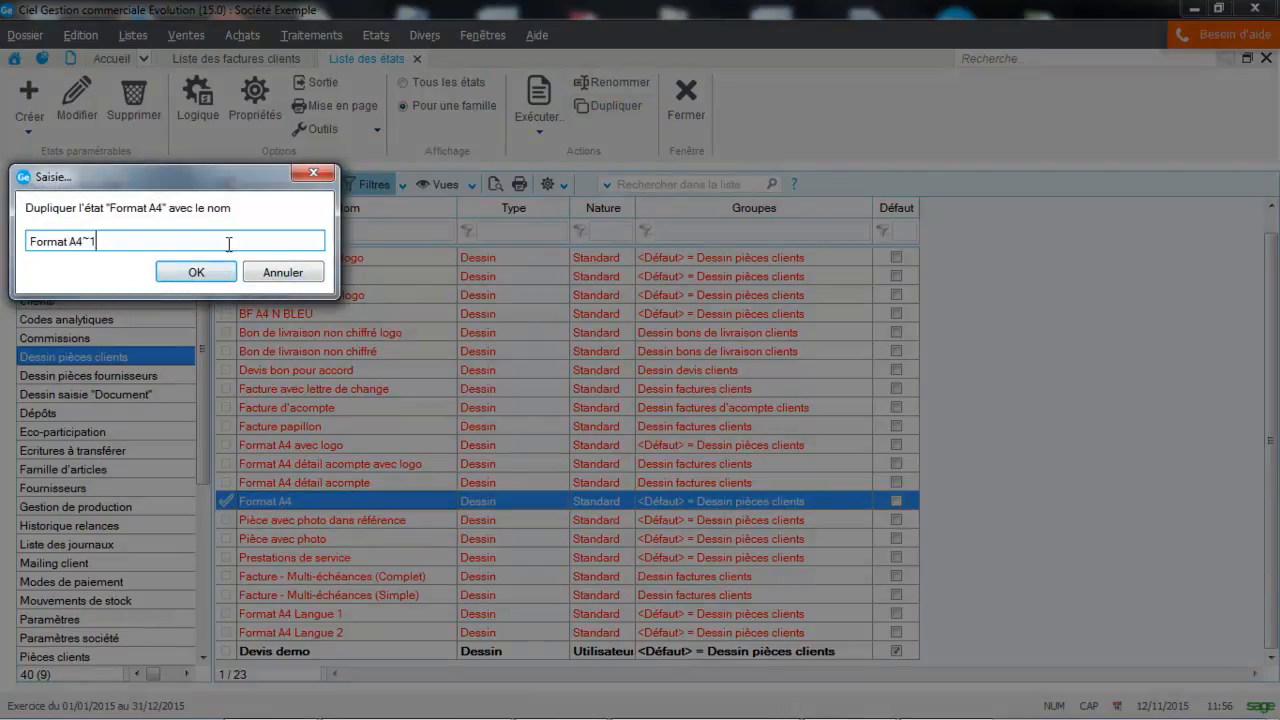
pyautogui.press('BackSpace')
pyautogui.press('BackSpace')
pyautogui.press('BackSpace')
pyautogui.press('BackSpace')
pyautogui.press('BackSpace')
pyautogui.press('BackSpace')
pyautogui.press('BackSpace')
pyautogui.press('BackSpace')
pyautogui.press('BackSpace')
pyautogui.press('BackSpace')
pyautogui.press('BackSpace')
pyautogui.write('fACT')
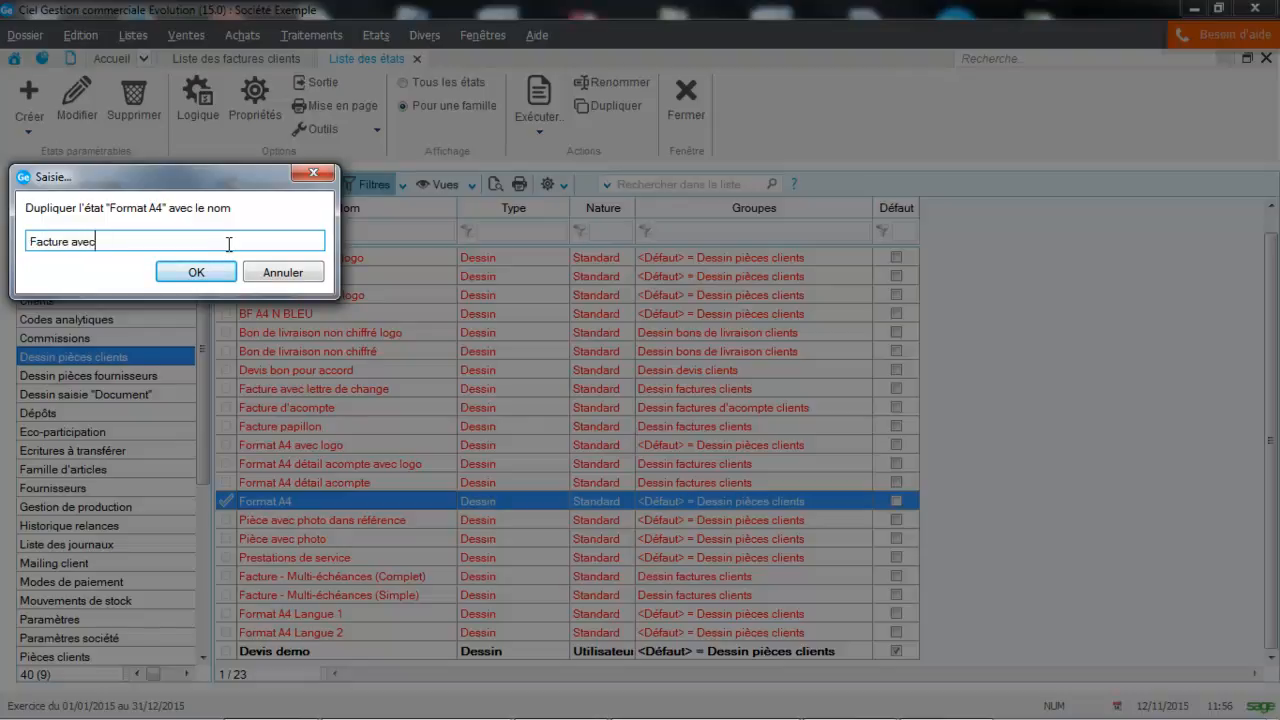
pyautogui.write('ntion')
pyautogui.click(196, 271)
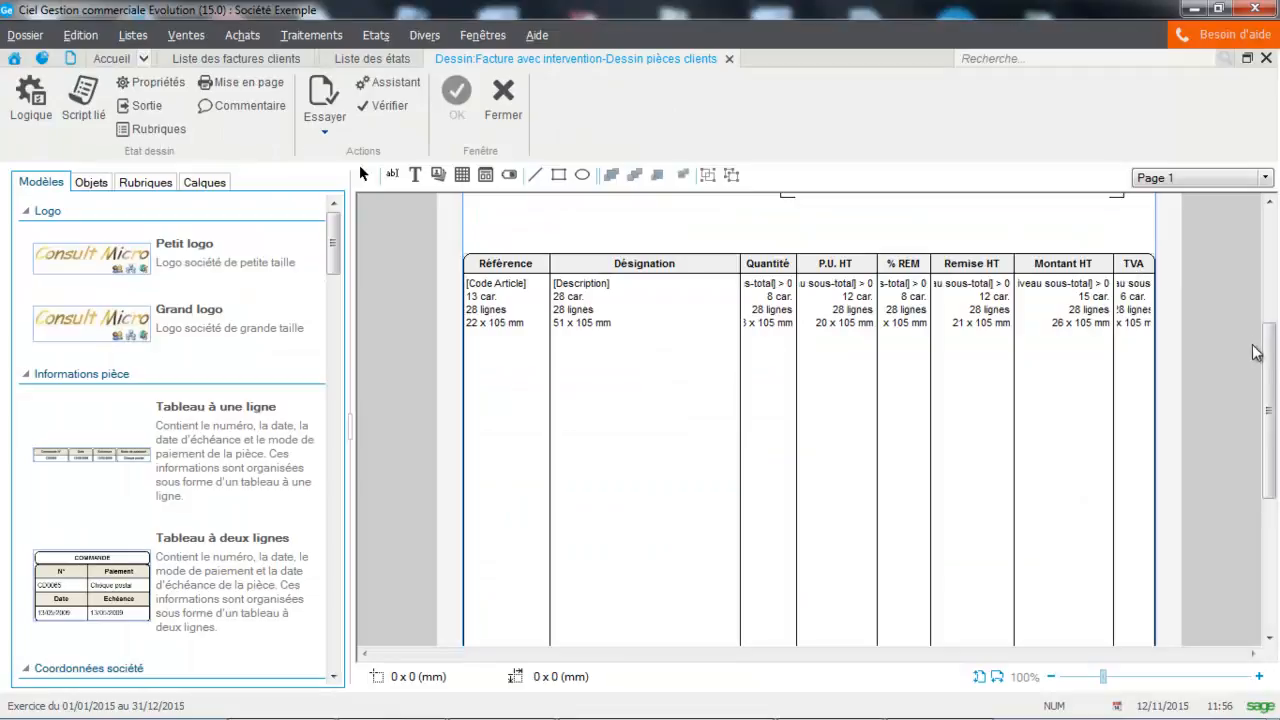
pyautogui.moveTo(1268, 352); pyautogui.dragTo(1273, 275)
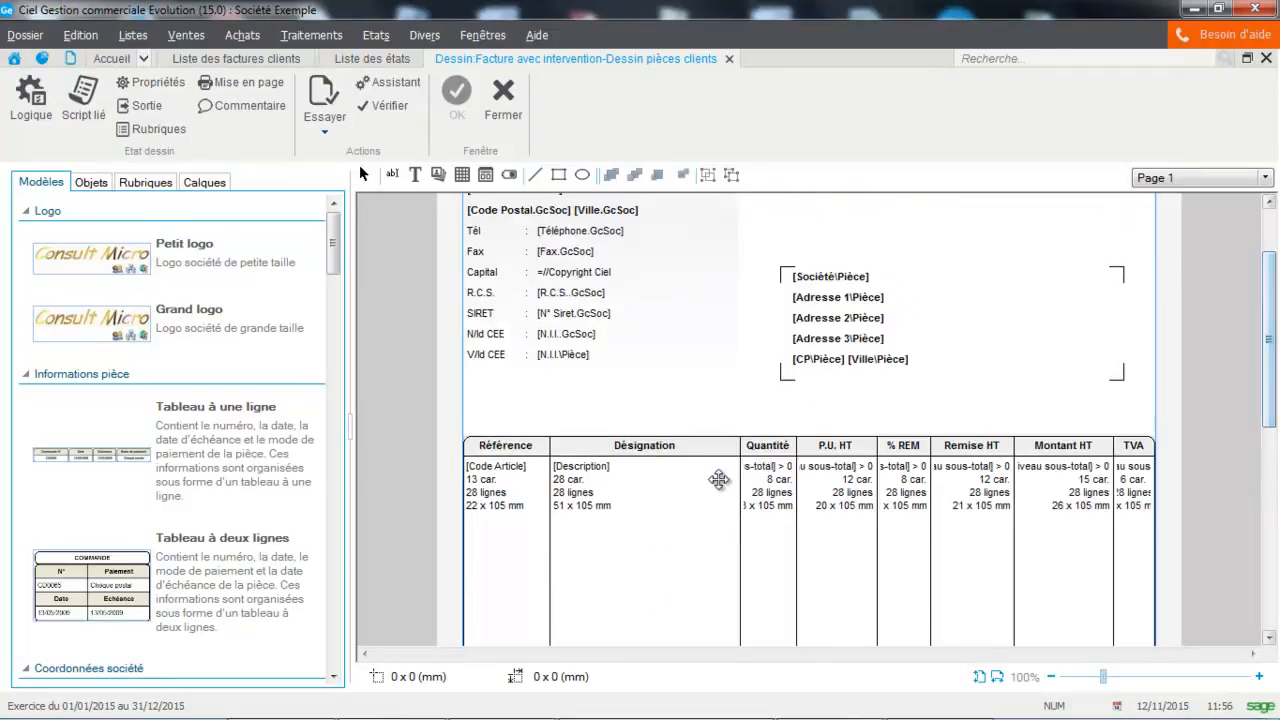
pyautogui.click(985, 336)
pyautogui.moveTo(985, 333); pyautogui.dragTo(979, 278)
pyautogui.hotkey('ctrl', 'z')
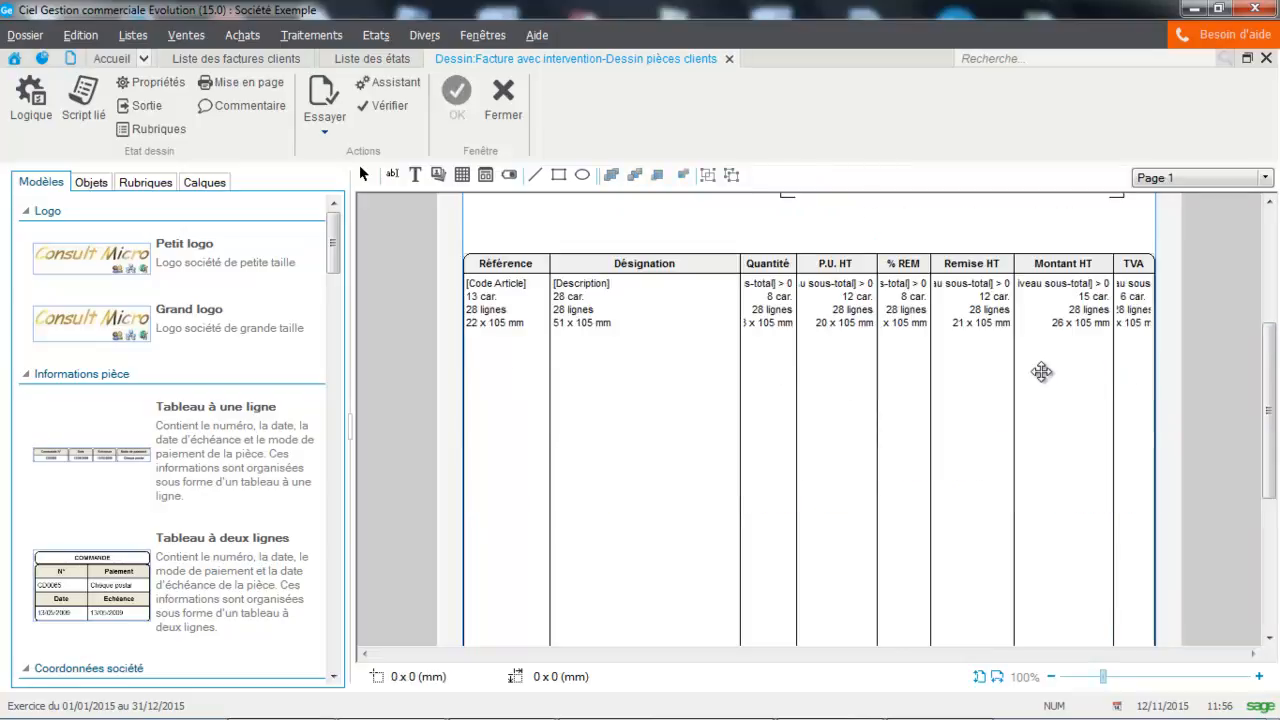
pyautogui.moveTo(1272, 418); pyautogui.dragTo(1272, 308)
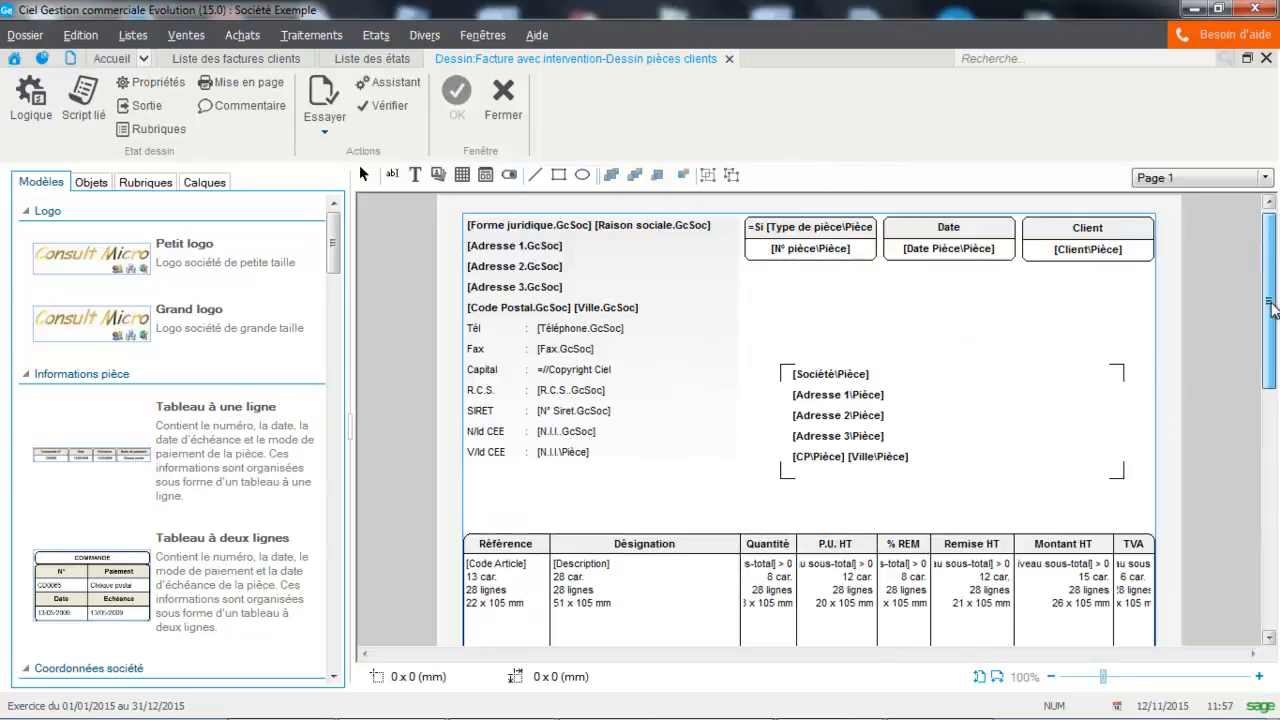
# Step: Add a text label "N° intervention" between the company details and the article table, and narrow it to about 27 × 6 mm
pyautogui.click(548, 450)
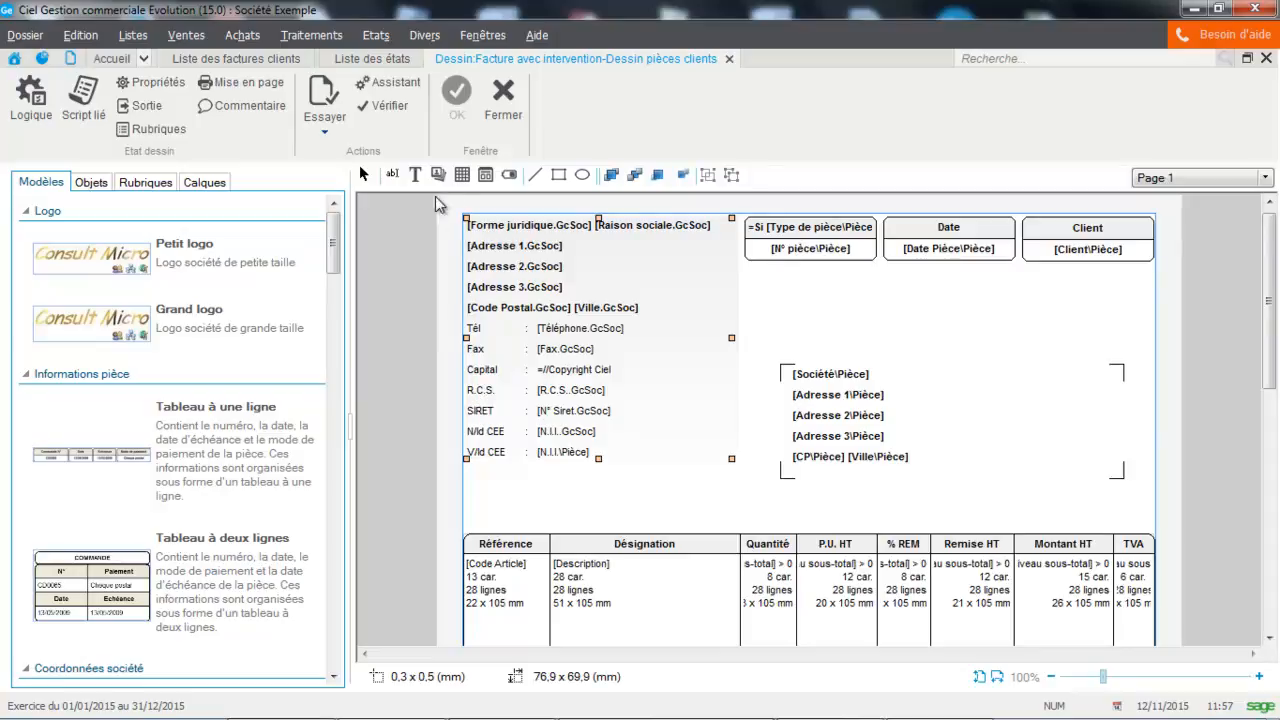
pyautogui.click(415, 174)
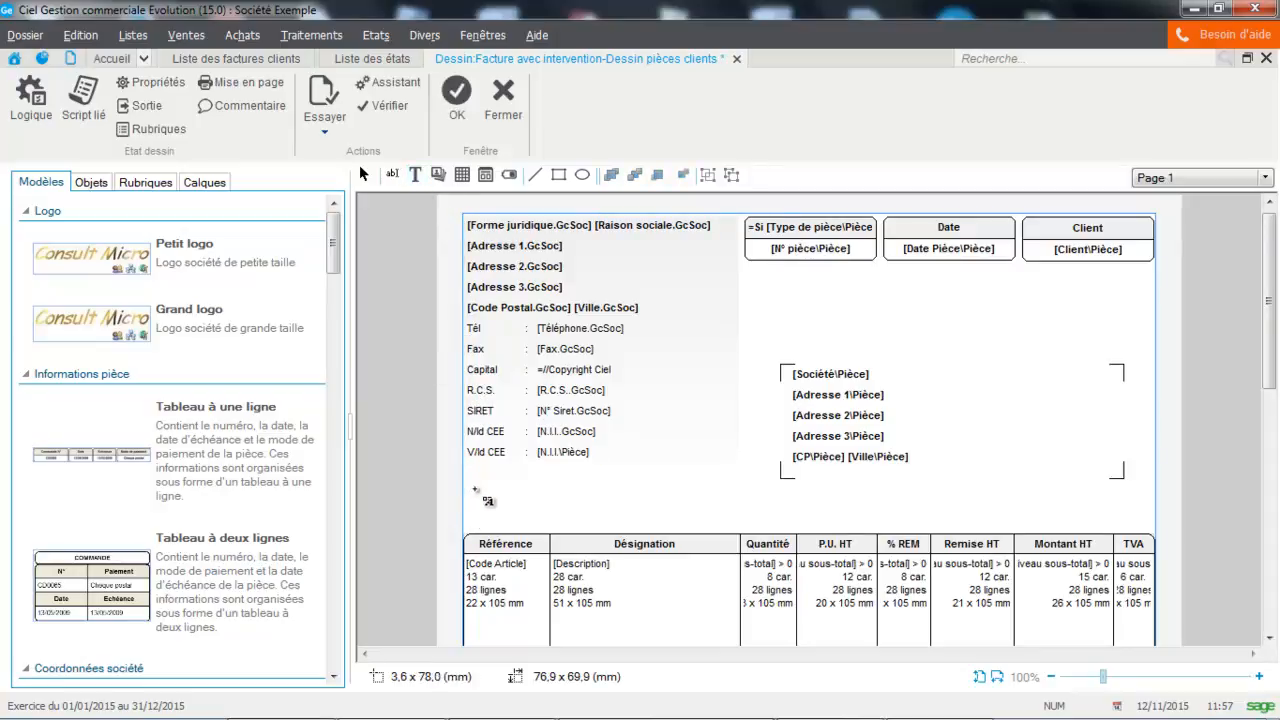
pyautogui.moveTo(469, 498); pyautogui.dragTo(610, 520)
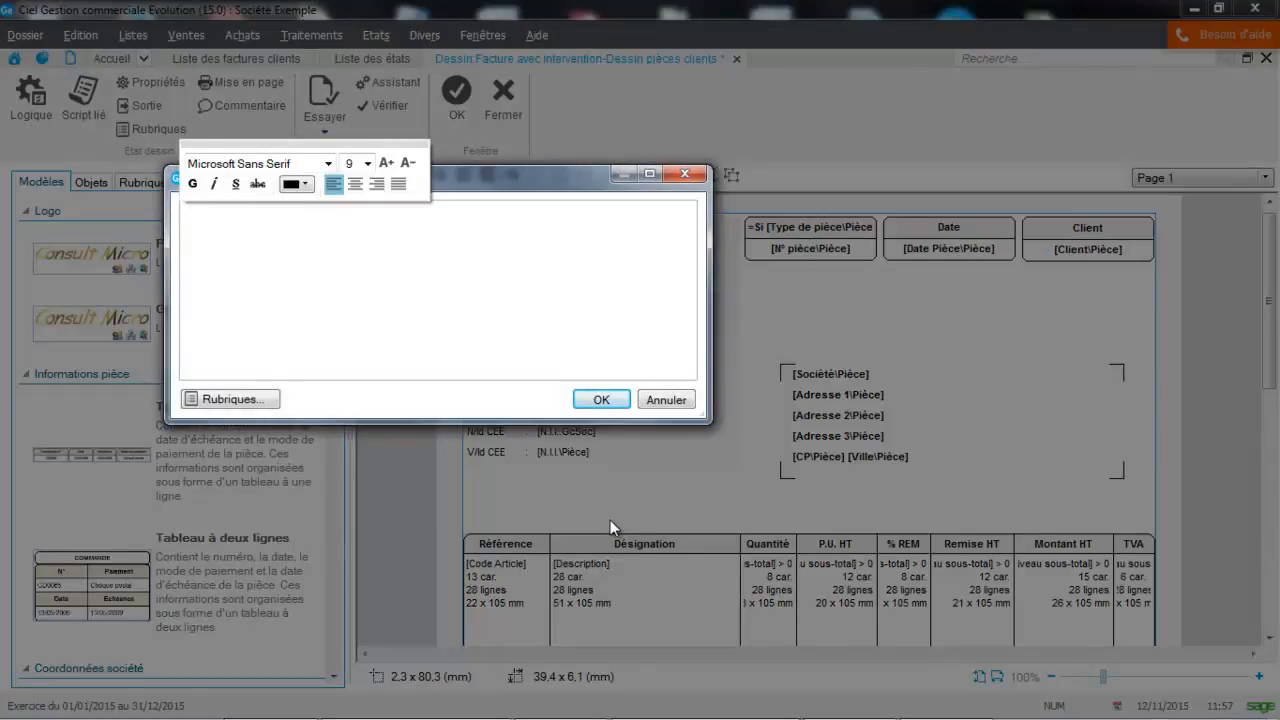
pyautogui.write('N° int')
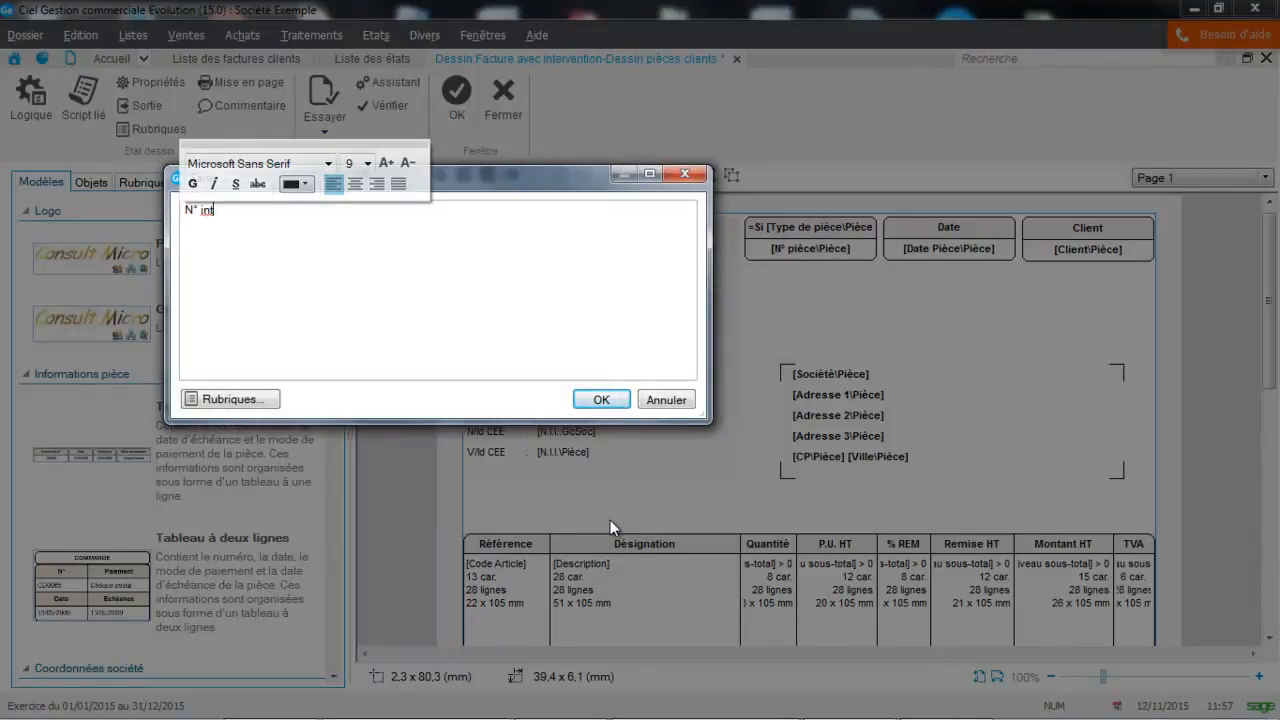
pyautogui.write('ervention')
pyautogui.click(578, 399)
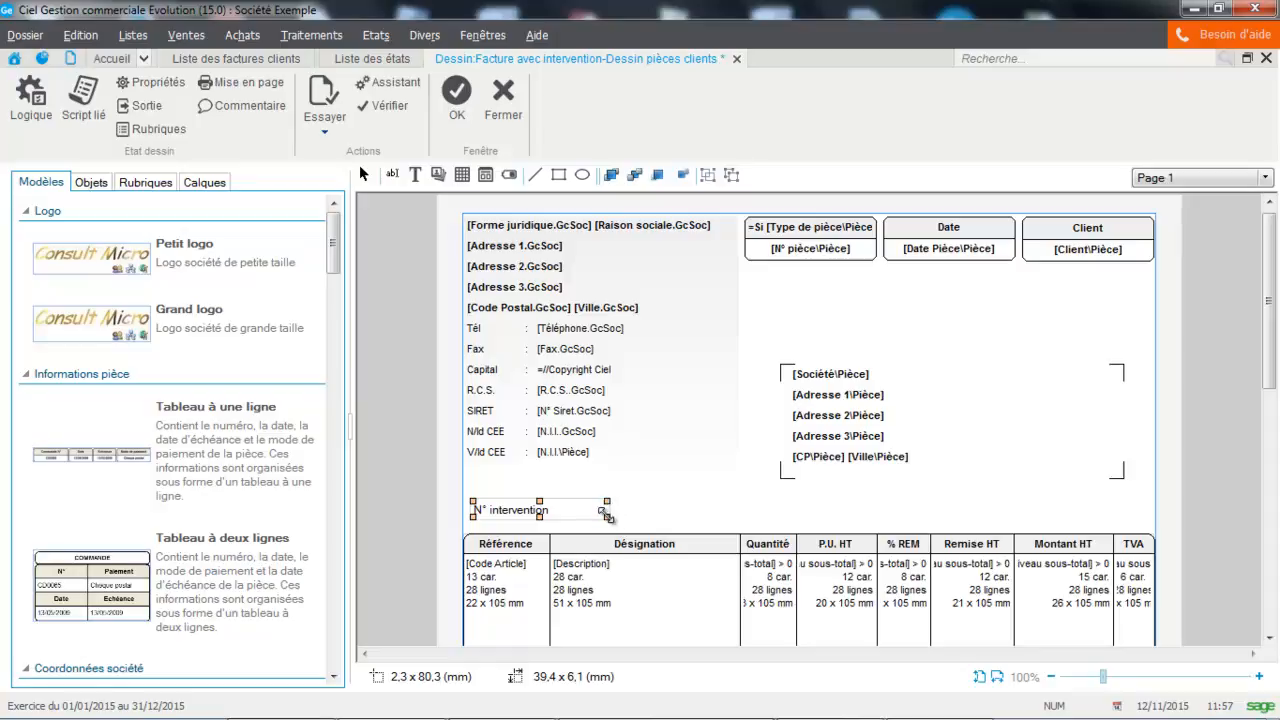
pyautogui.moveTo(604, 512); pyautogui.dragTo(565, 517)
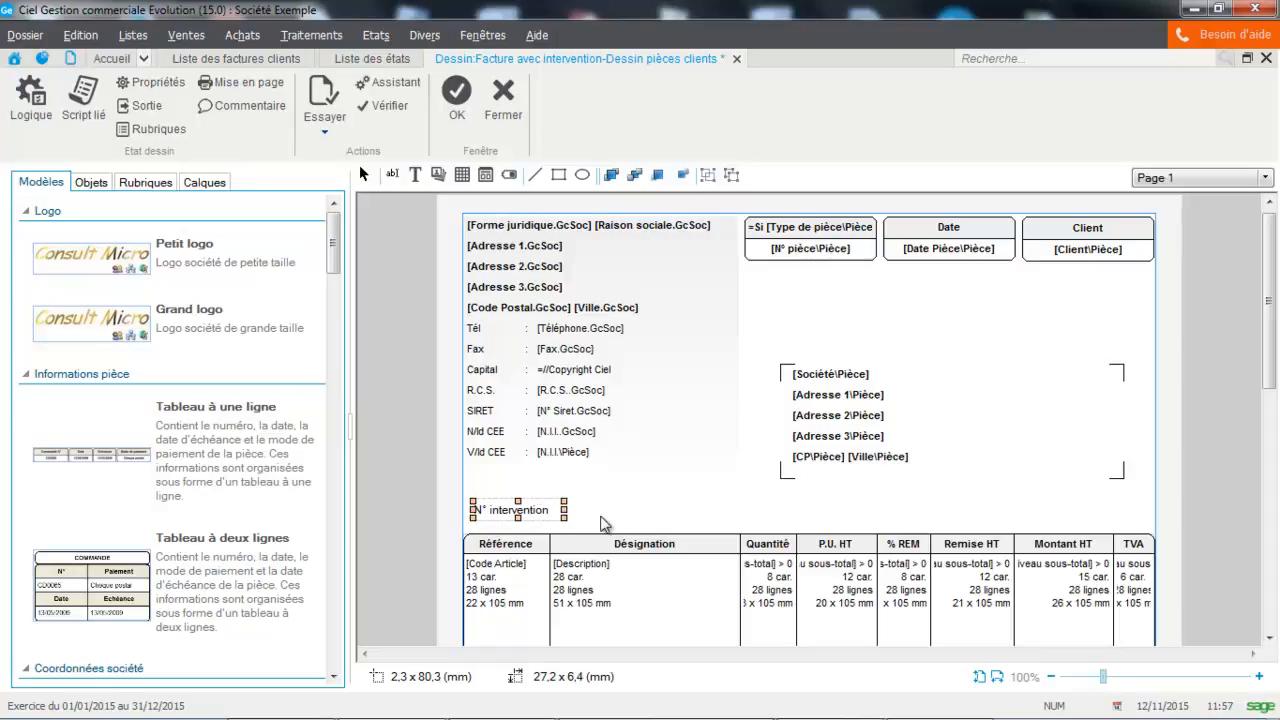
pyautogui.click(604, 522)
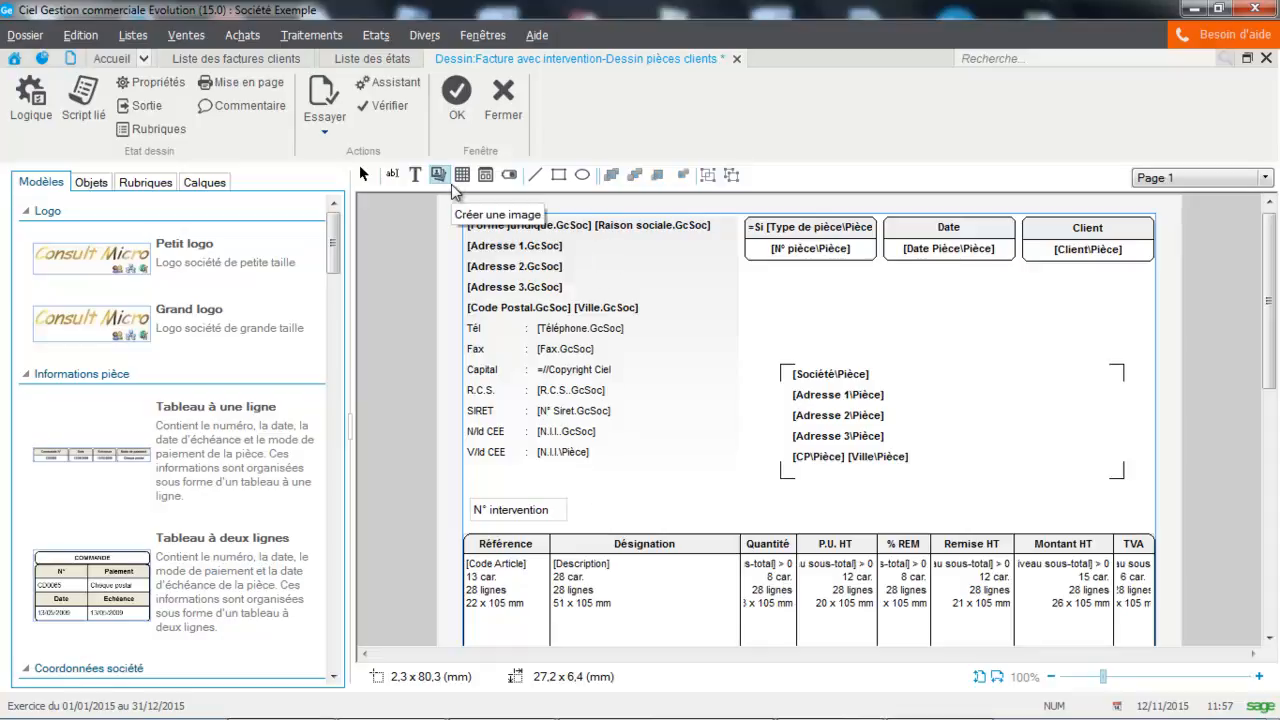
# Step: Add a simple field about 43 × 6 mm beside the "N° intervention" label, using the document's N° intervention rubrique as its value
pyautogui.click(391, 176)
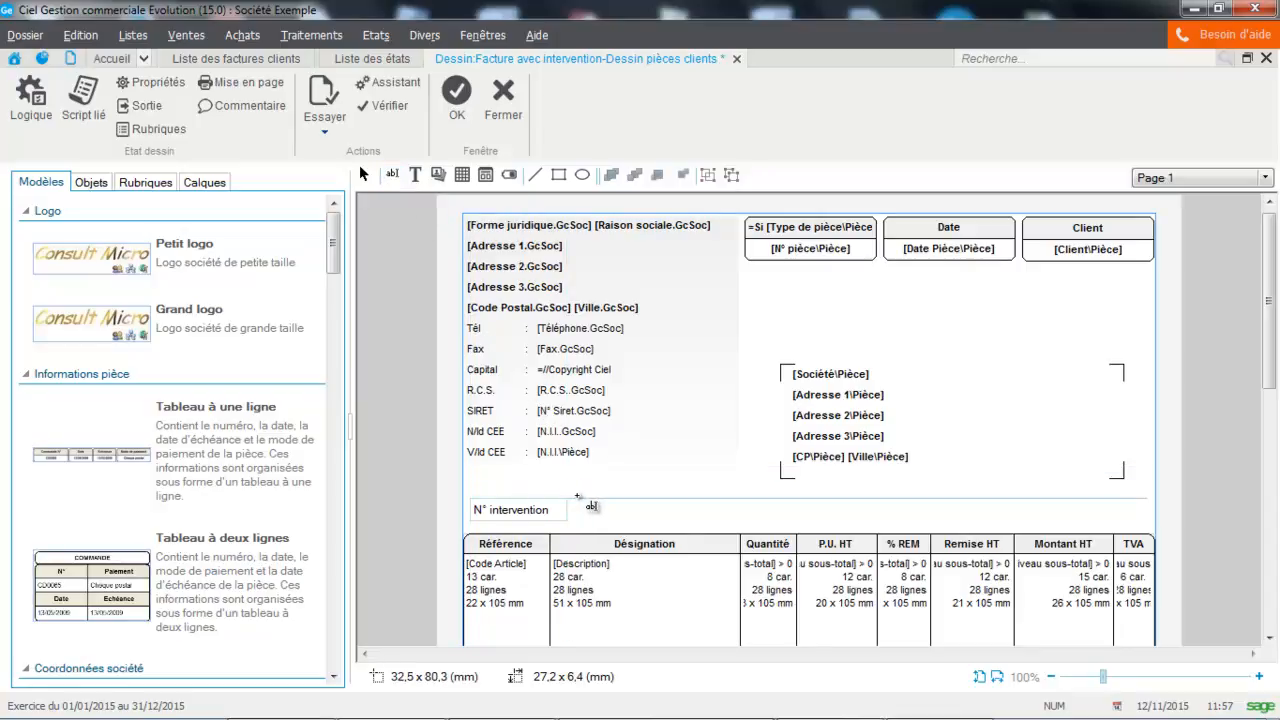
pyautogui.moveTo(577, 499)
pyautogui.mouseDown()
pyautogui.moveTo(581, 521)
pyautogui.moveTo(729, 524)
pyautogui.mouseUp()
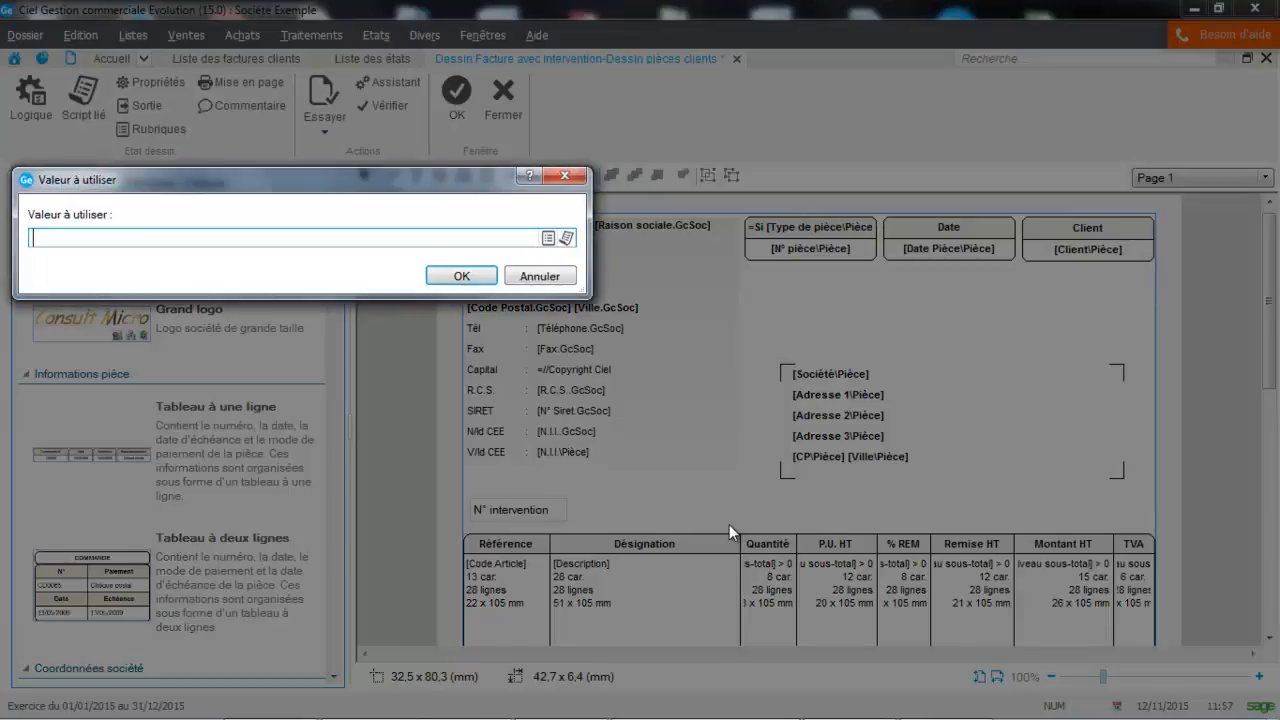
pyautogui.click(548, 239)
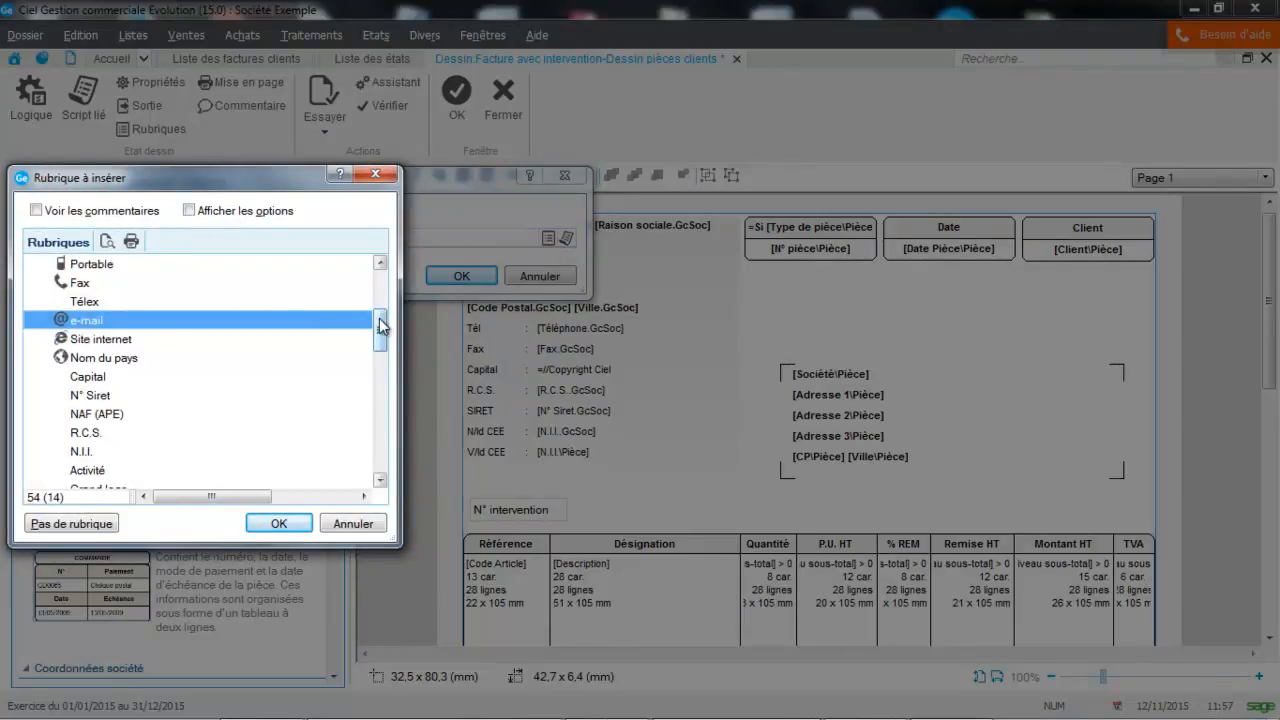
pyautogui.moveTo(380, 330); pyautogui.dragTo(362, 445)
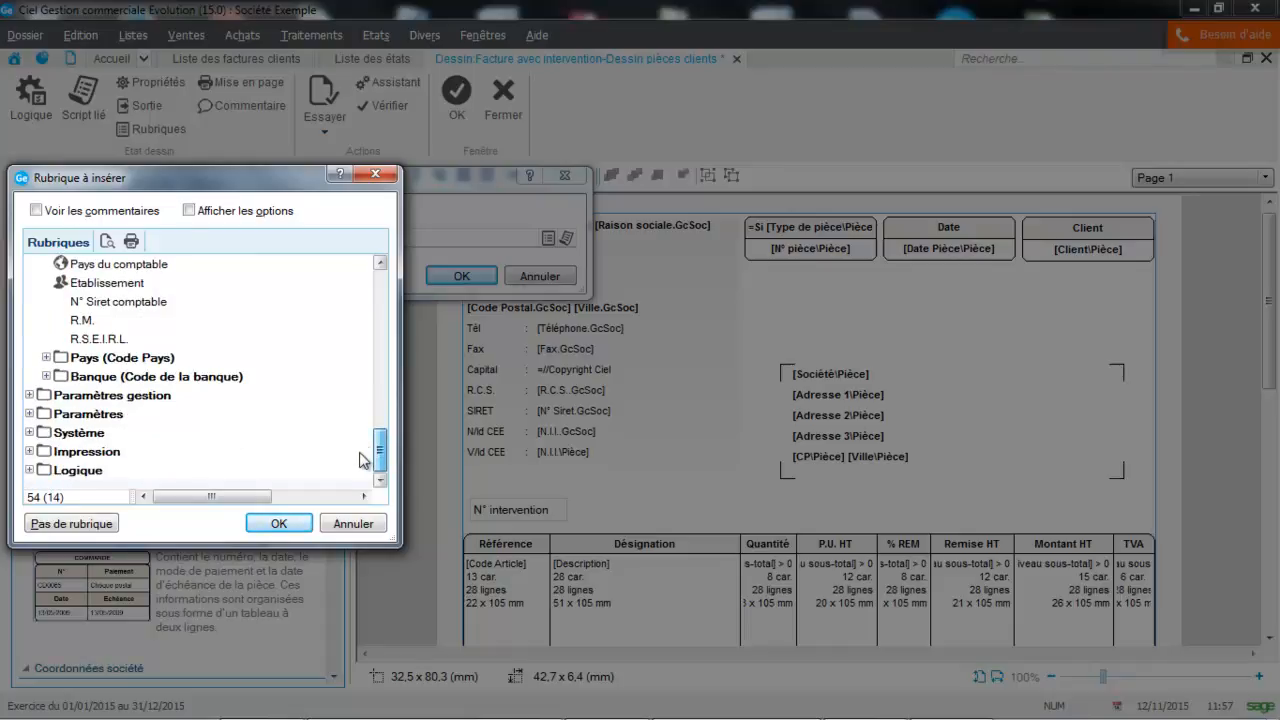
pyautogui.moveTo(362, 445); pyautogui.dragTo(367, 243)
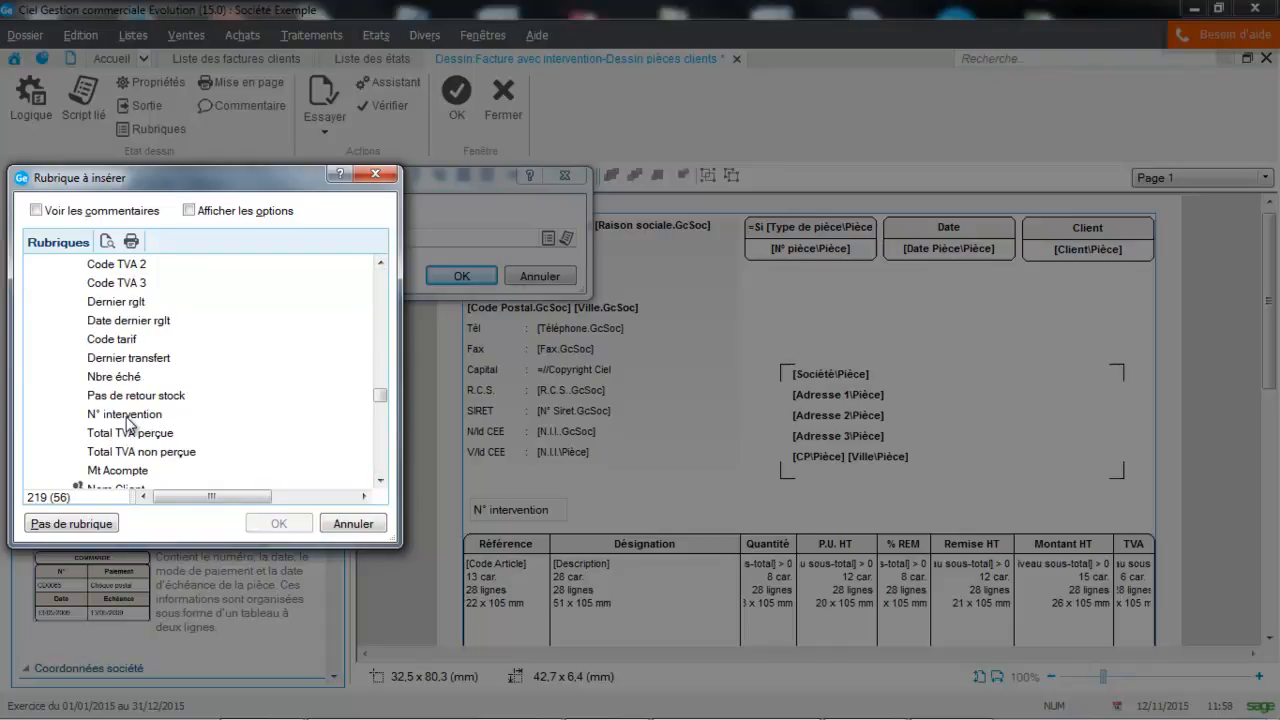
pyautogui.click(127, 419)
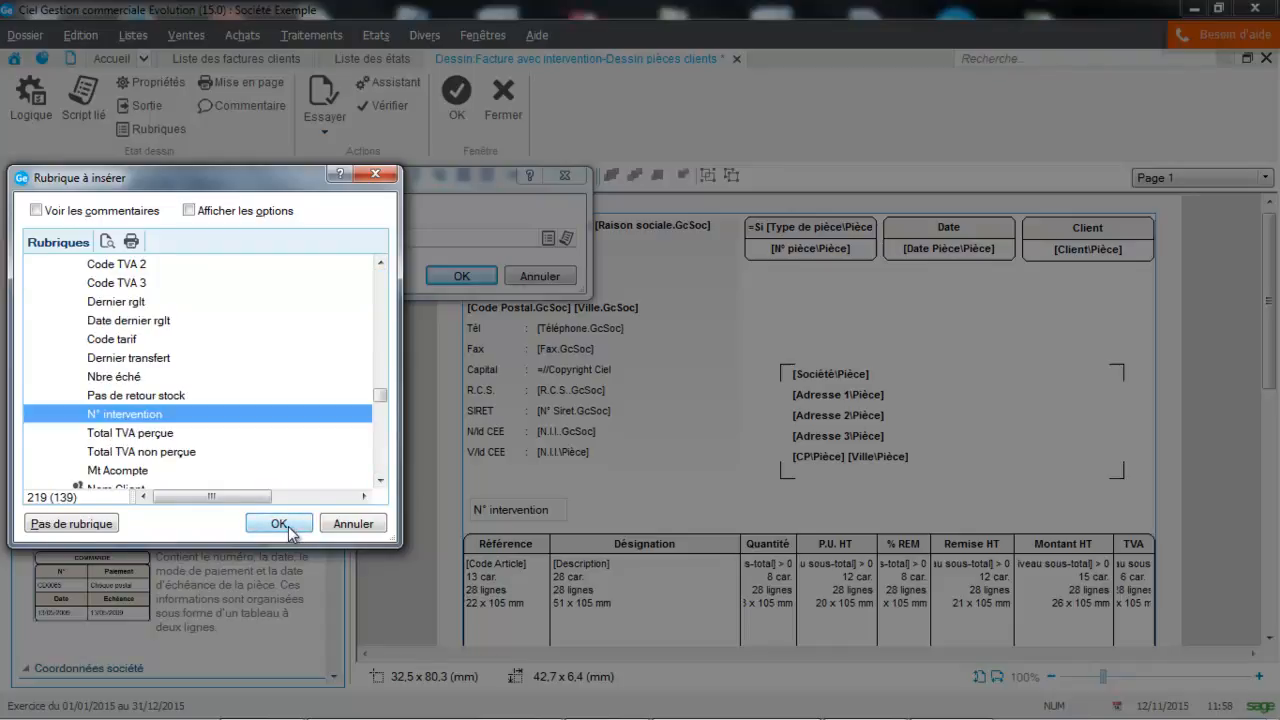
pyautogui.click(279, 524)
pyautogui.click(452, 277)
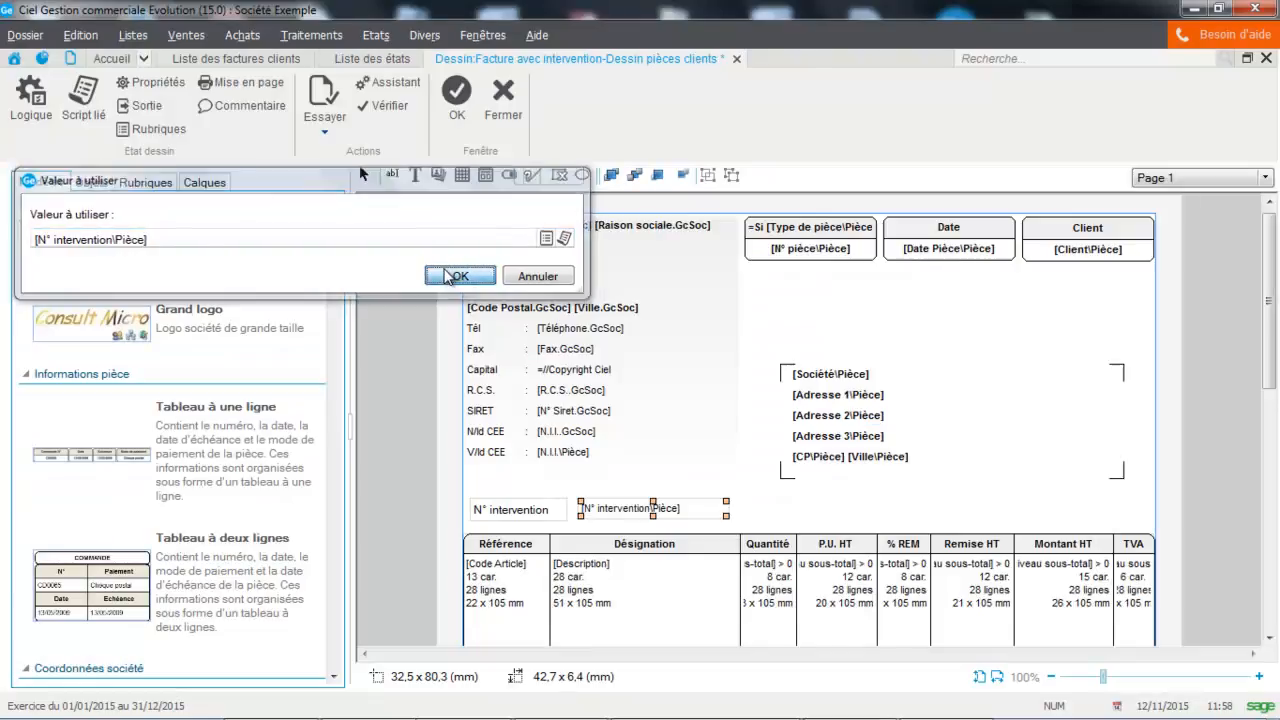
# Step: Save the "Facture avec intervention" layout and close the list of reports
pyautogui.click(795, 510)
pyautogui.click(456, 118)
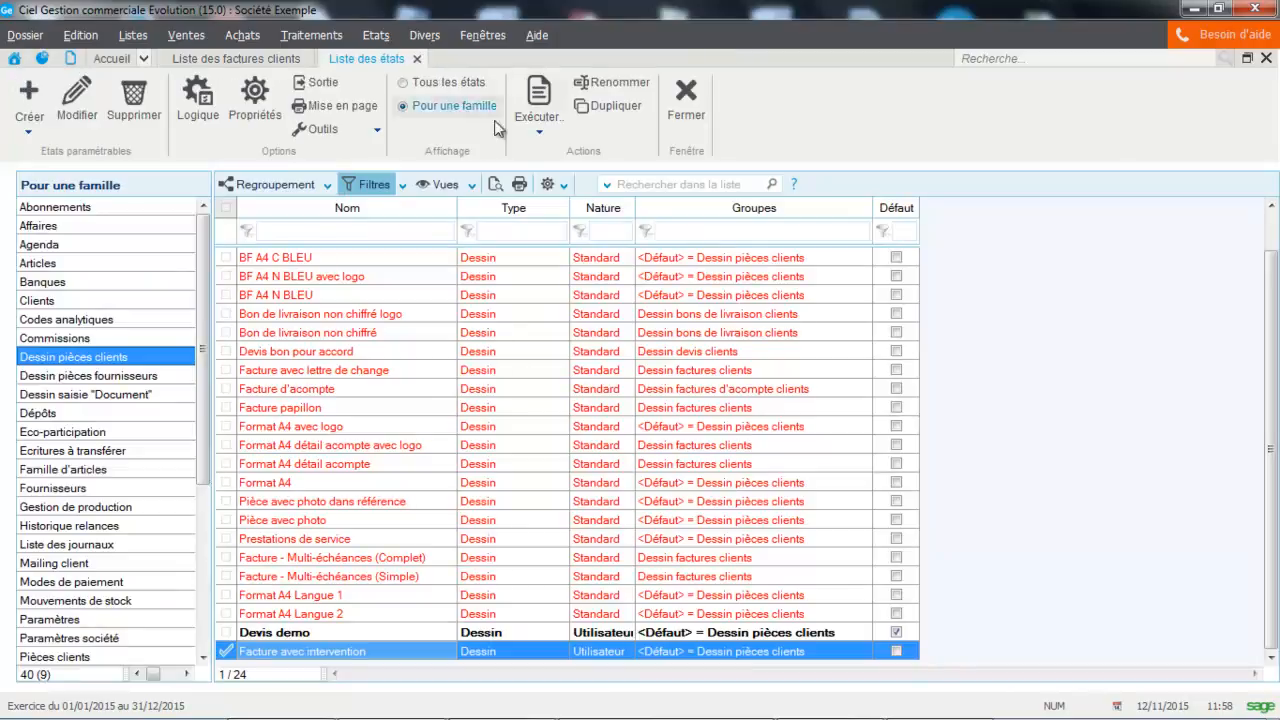
pyautogui.click(688, 100)
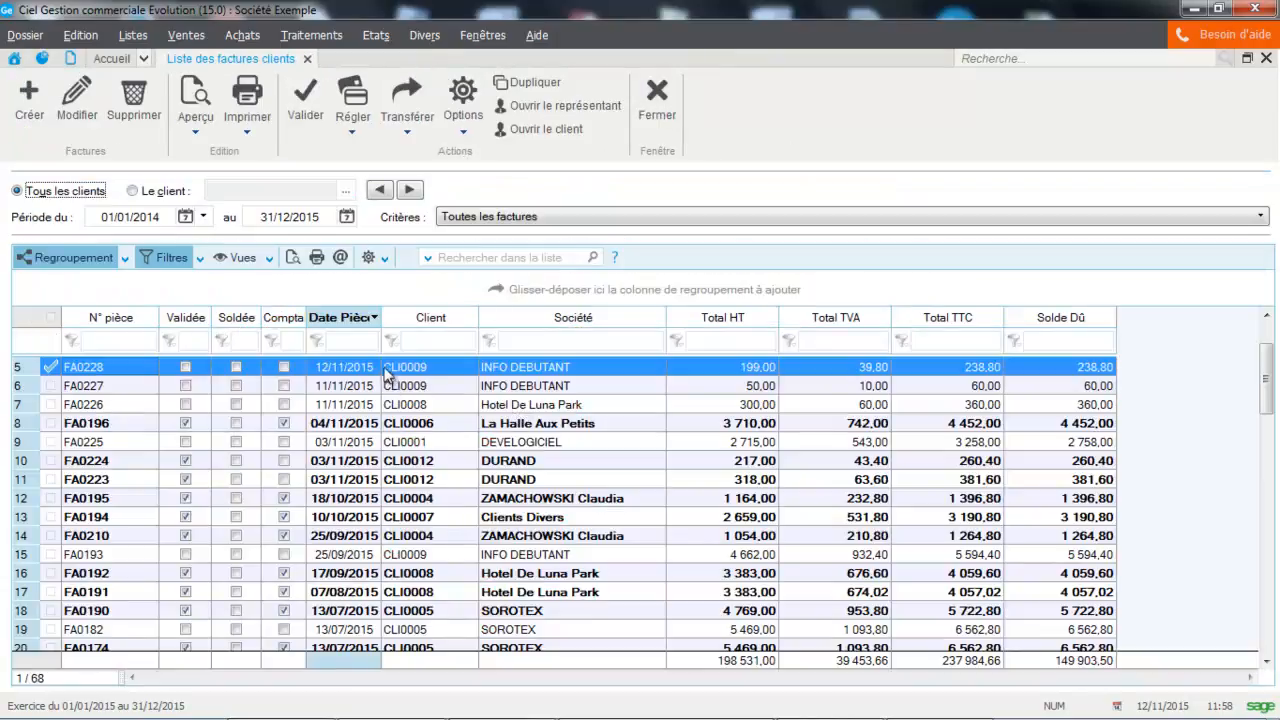
# Step: Preview the INFO DEBUTANT invoice dated 12/11/2015 with the "Facture avec intervention" layout, check its N° intervention line, and close the preview
pyautogui.click(196, 123)
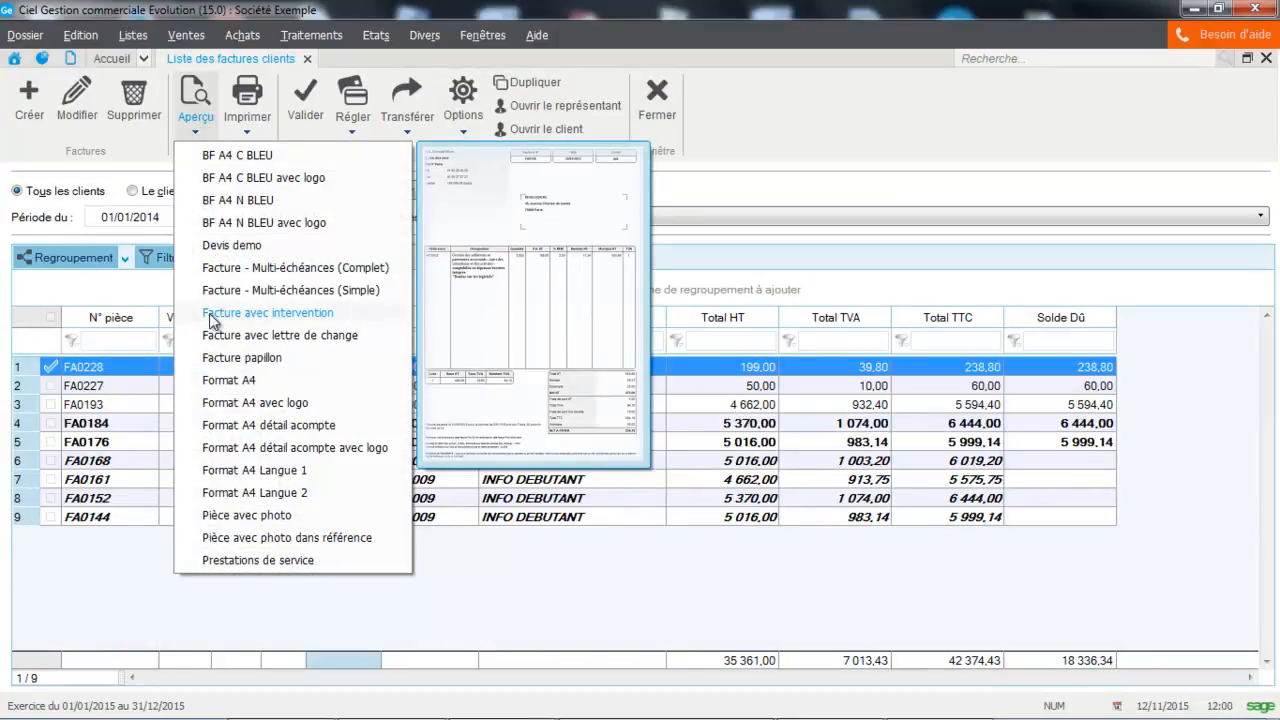
pyautogui.click(209, 314)
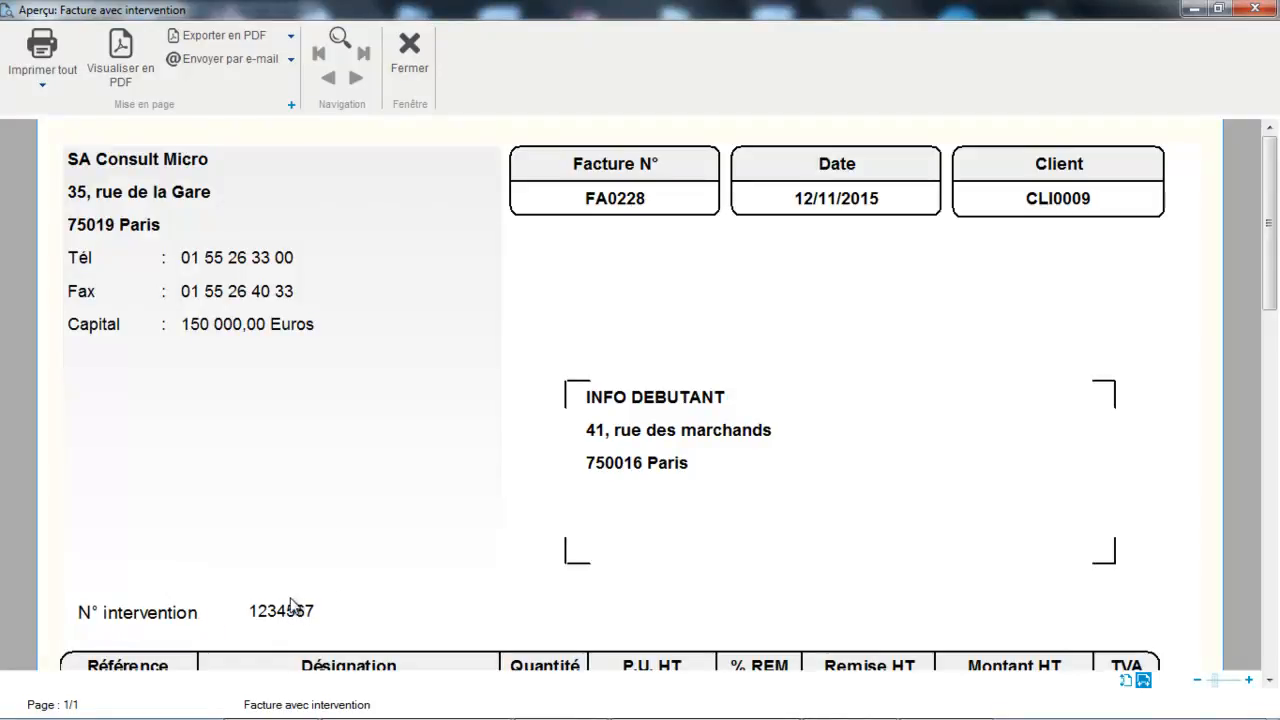
pyautogui.click(407, 57)
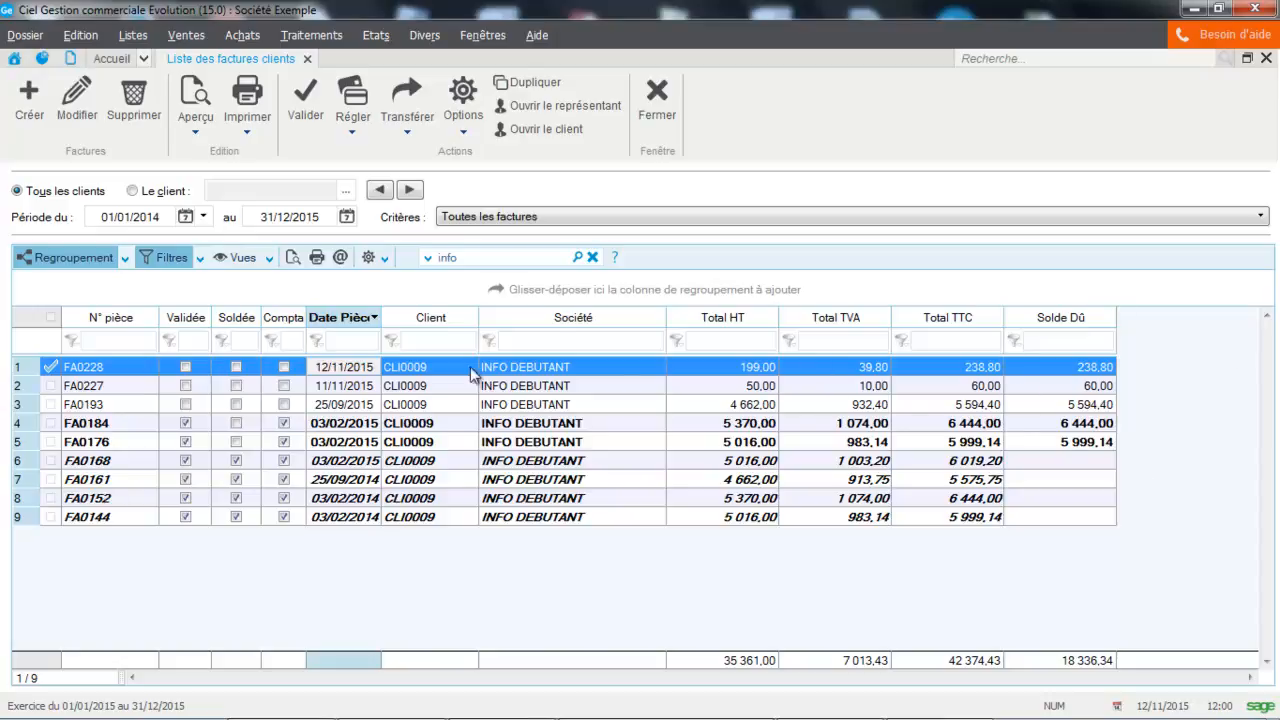
pyautogui.click(379, 351)
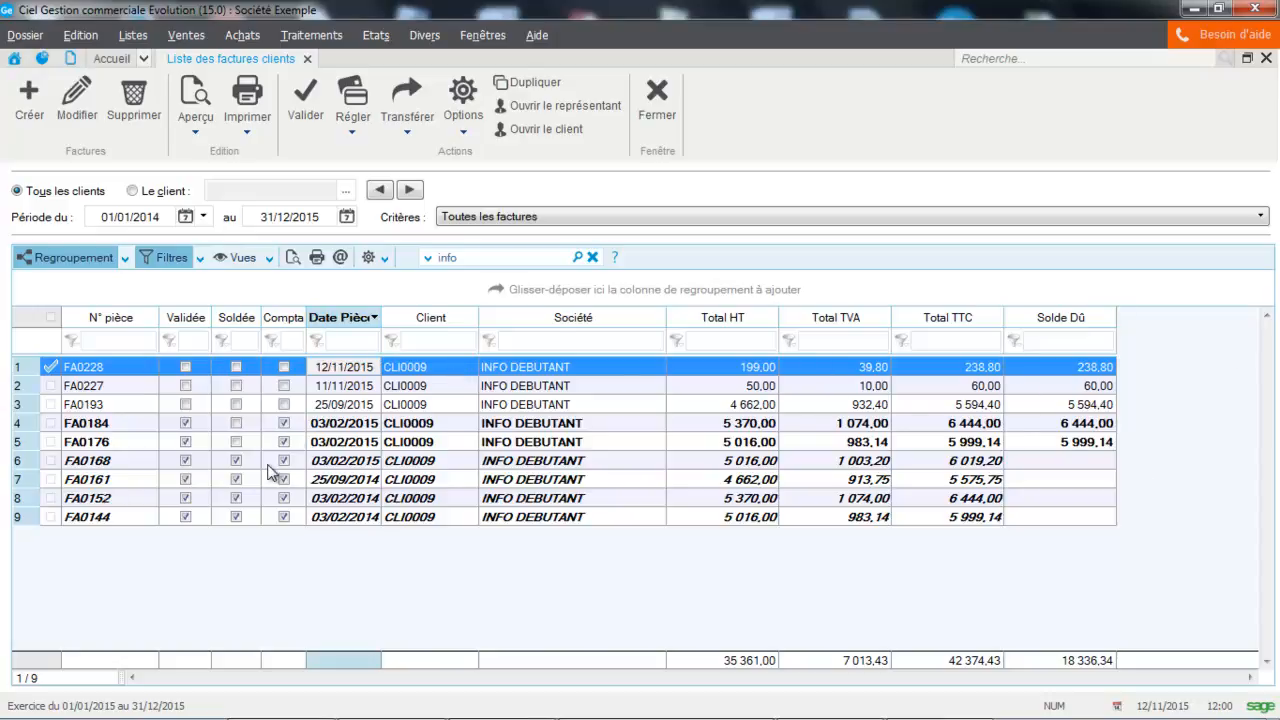